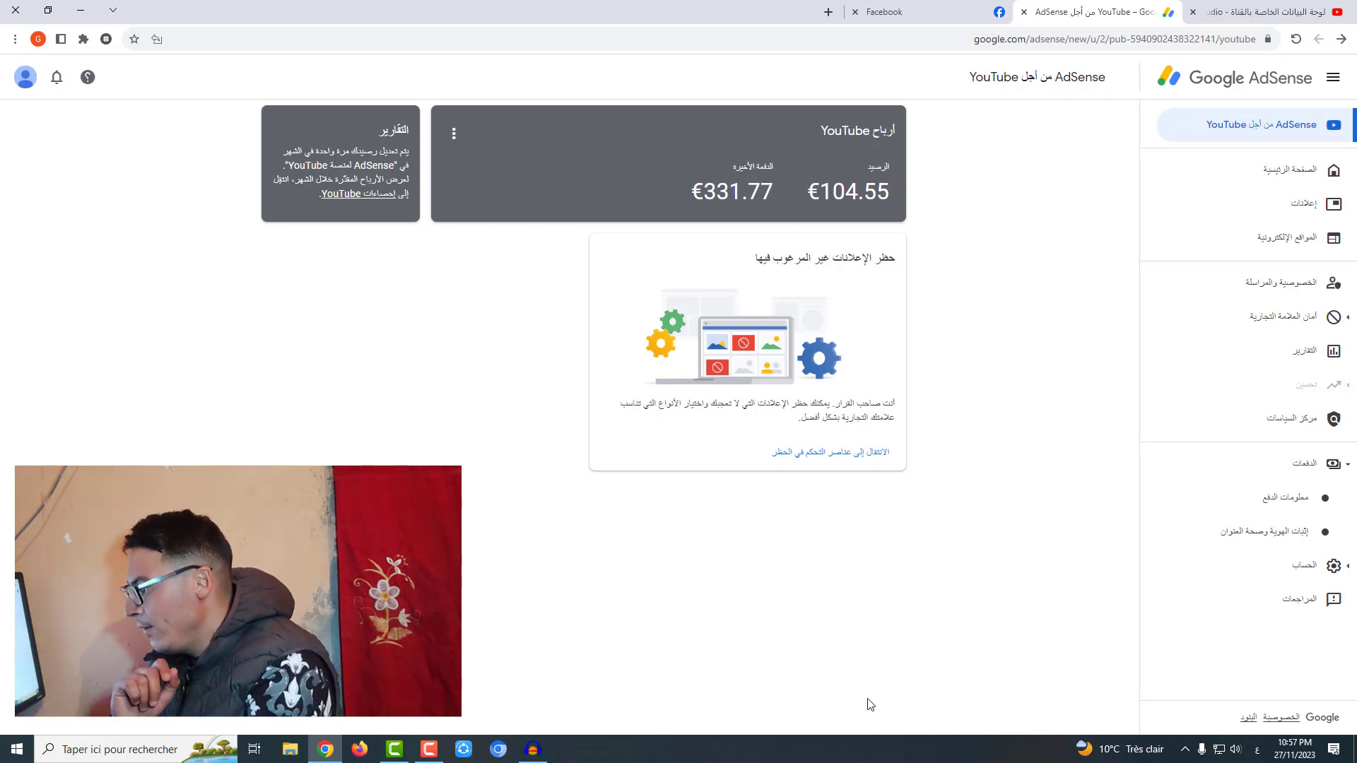
Step: Try to load the payment information for the YouTube (Algeria) payments account
click(1305, 478)
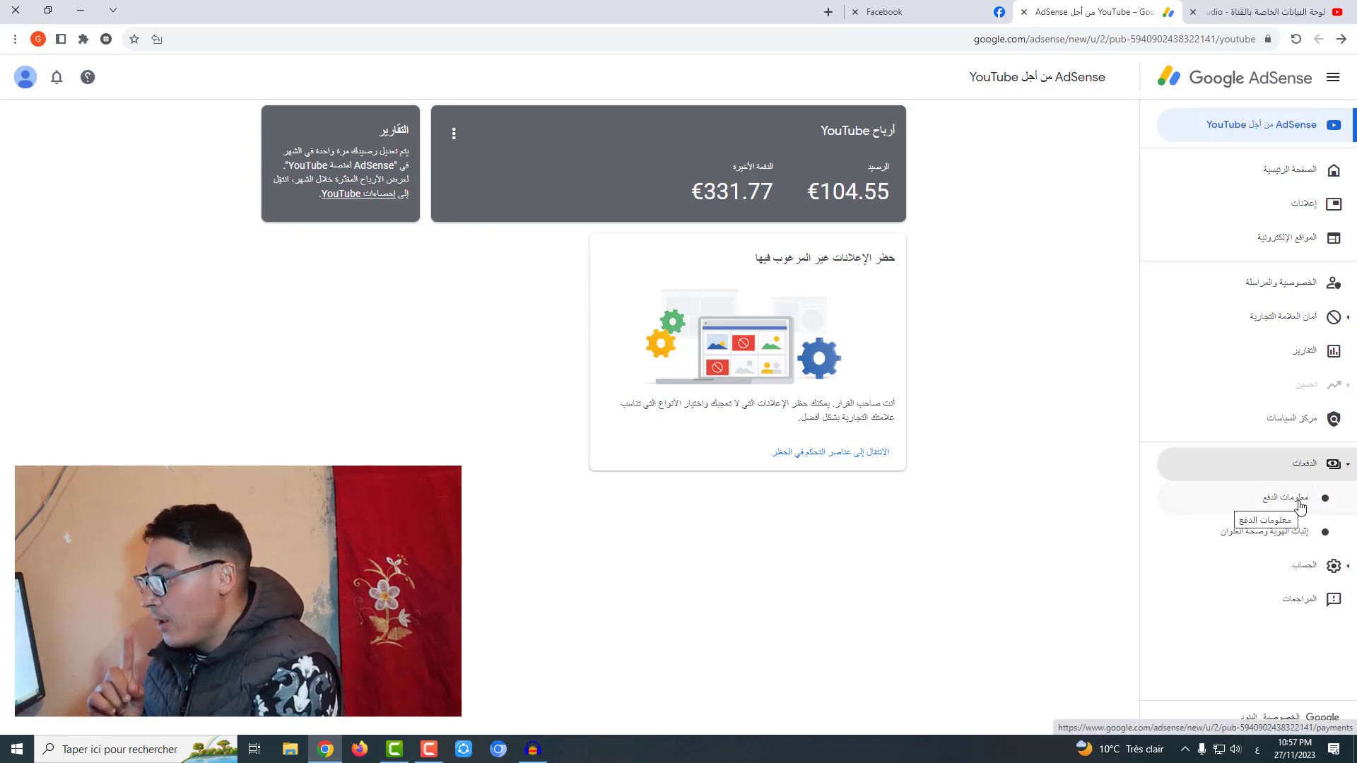
click(1300, 506)
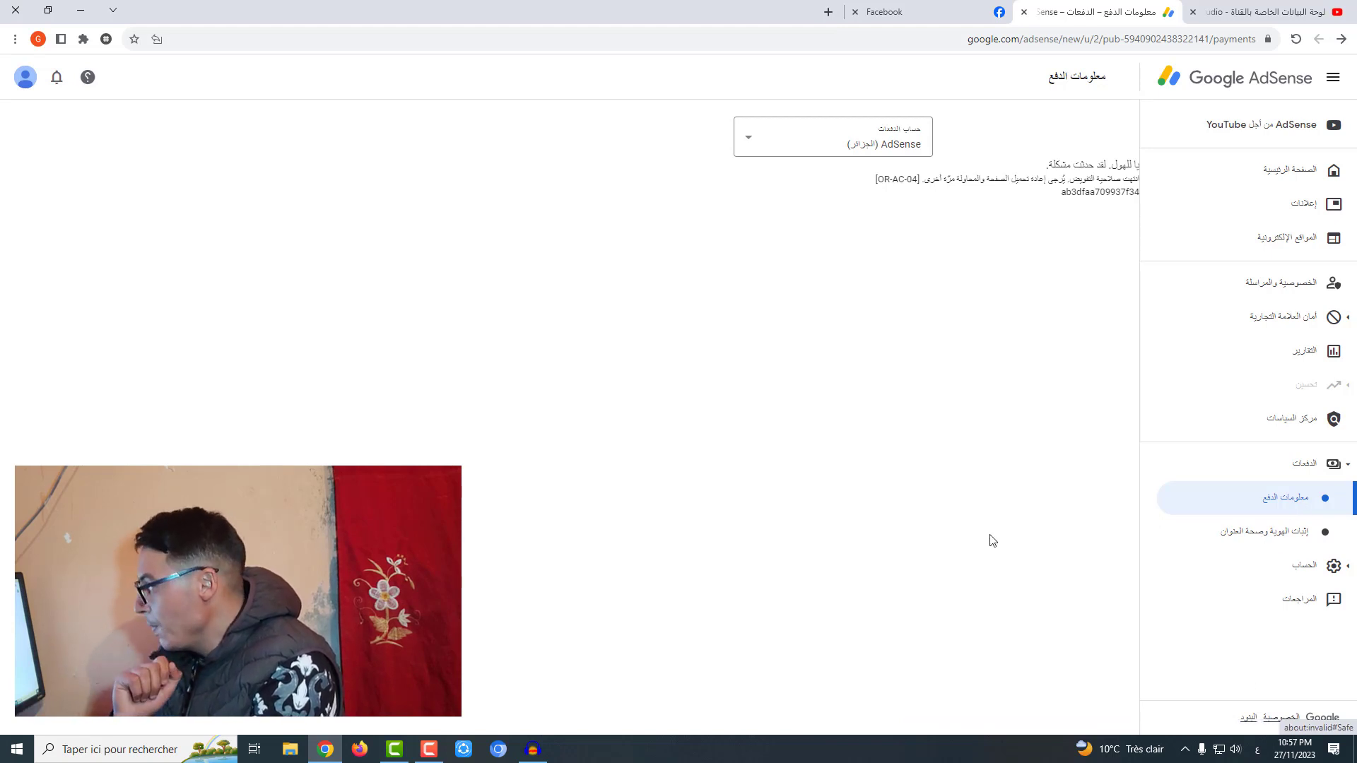
click(835, 150)
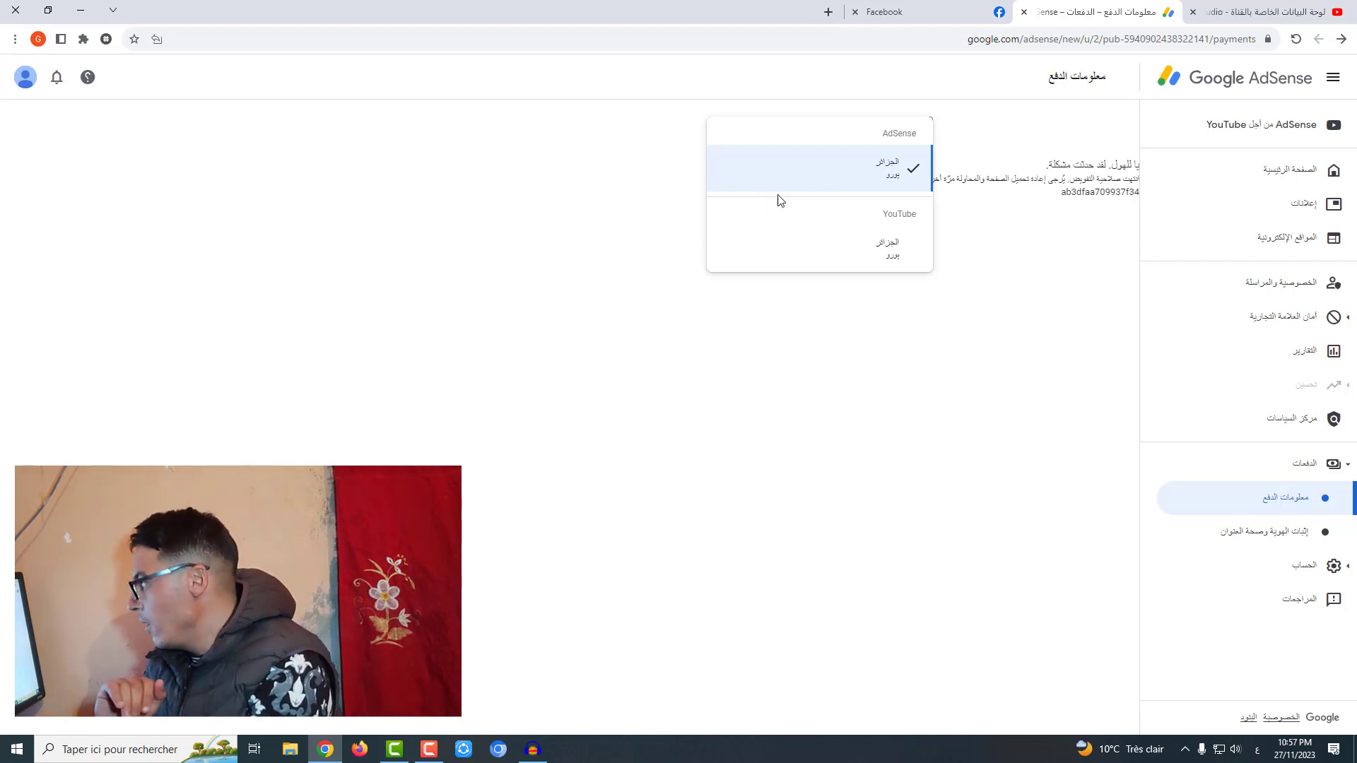
click(888, 250)
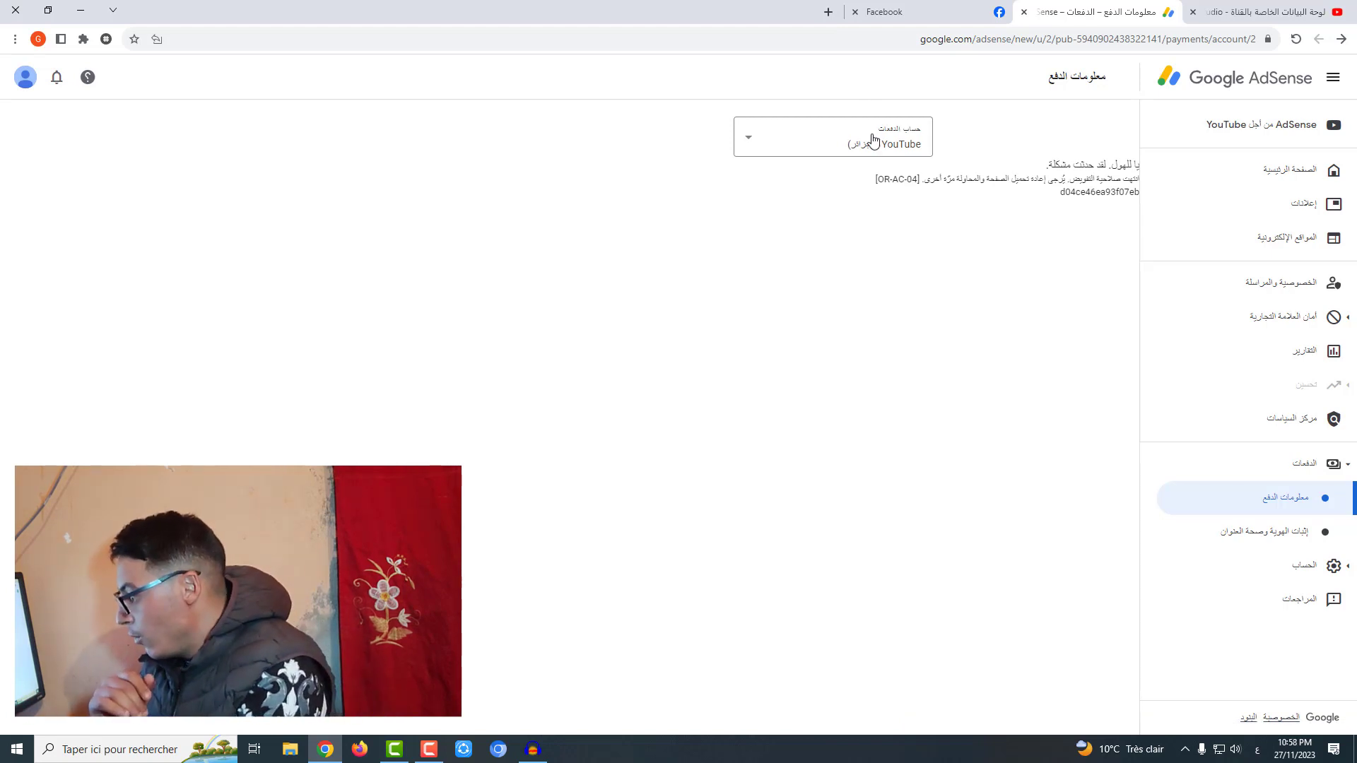
Step: Reopen AdSense for YouTube from its bookmark in a new tab and close the old AdSense tab
click(828, 12)
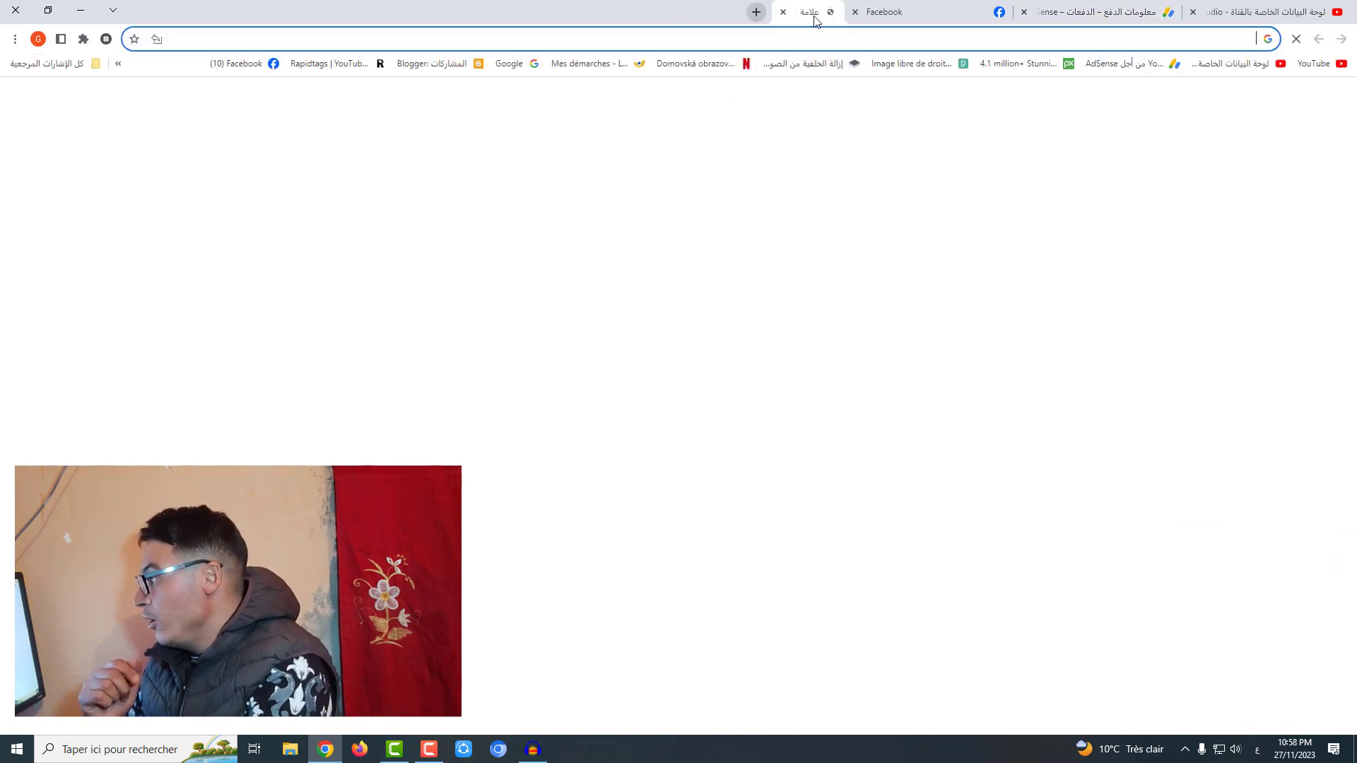
click(1152, 65)
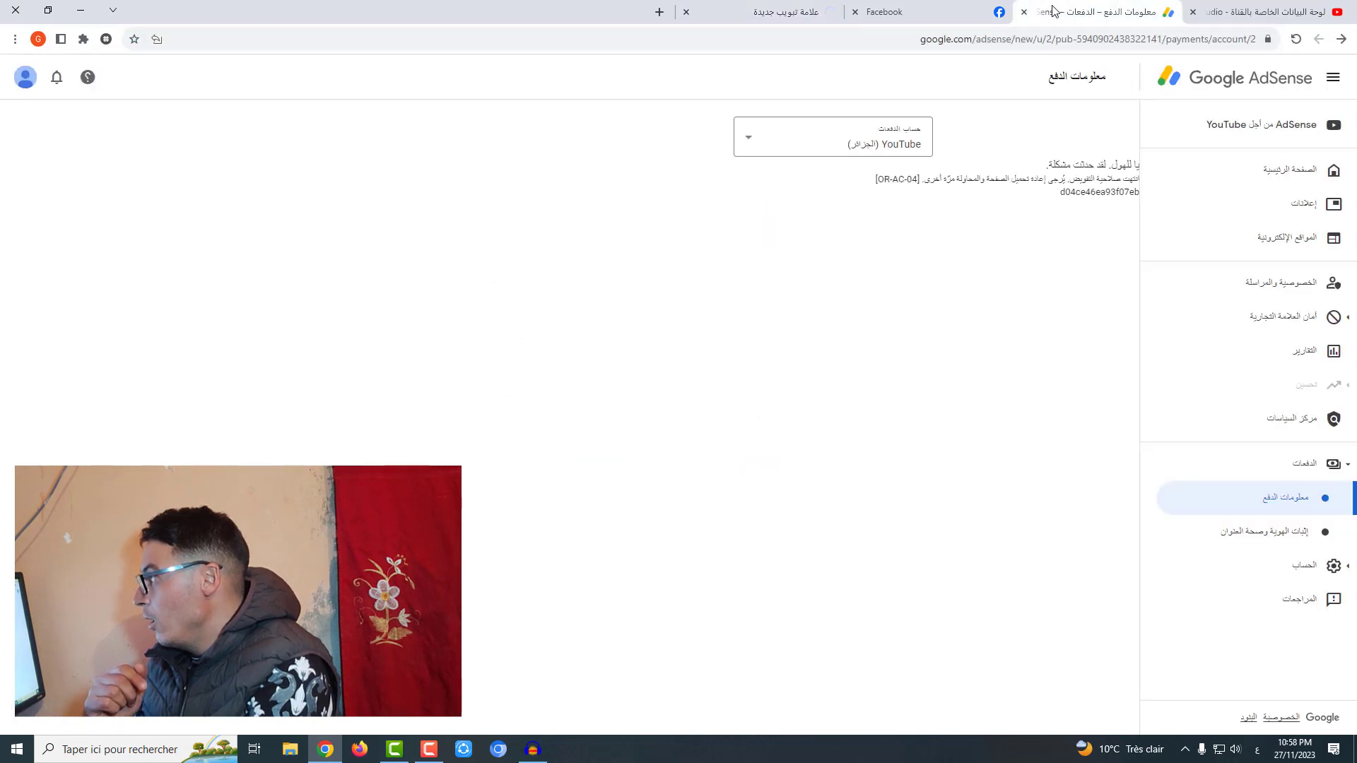
key(ctrl+w)
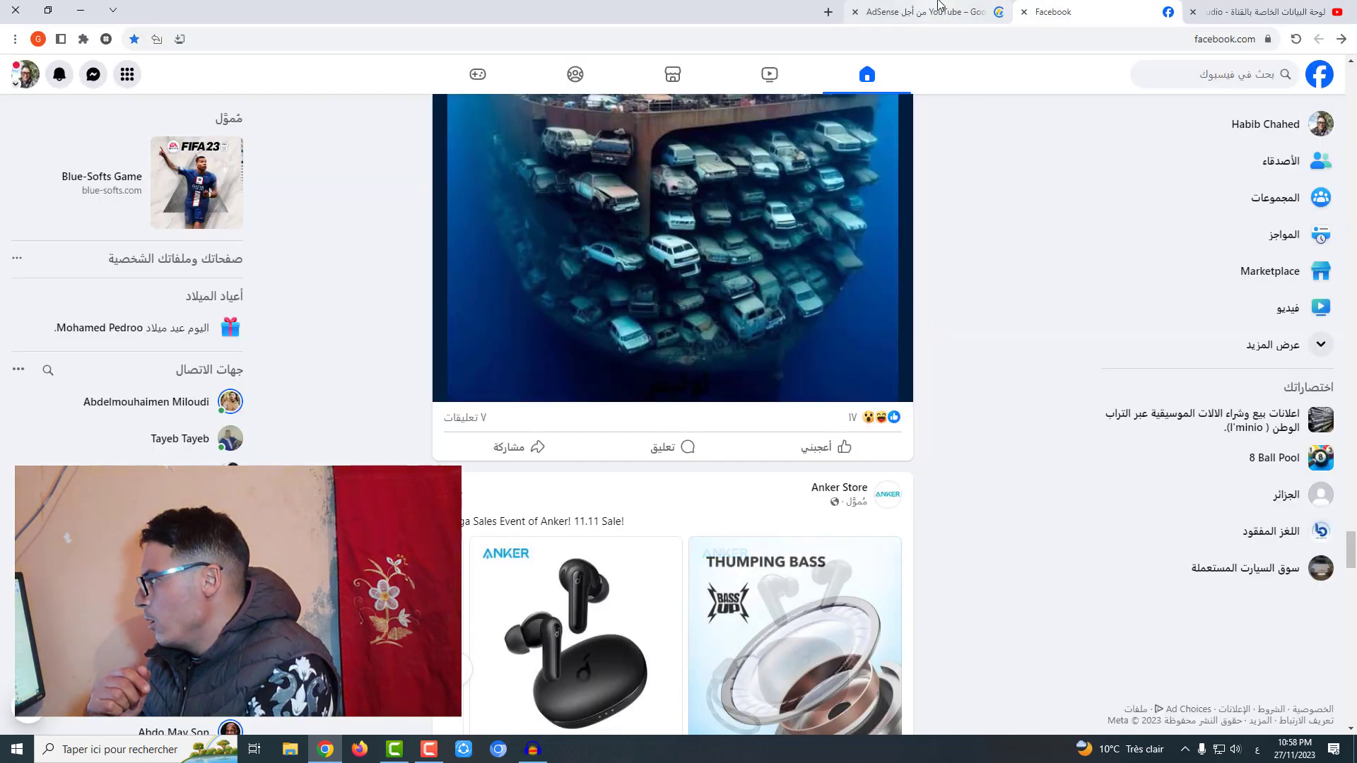
key(ctrl+Tab)
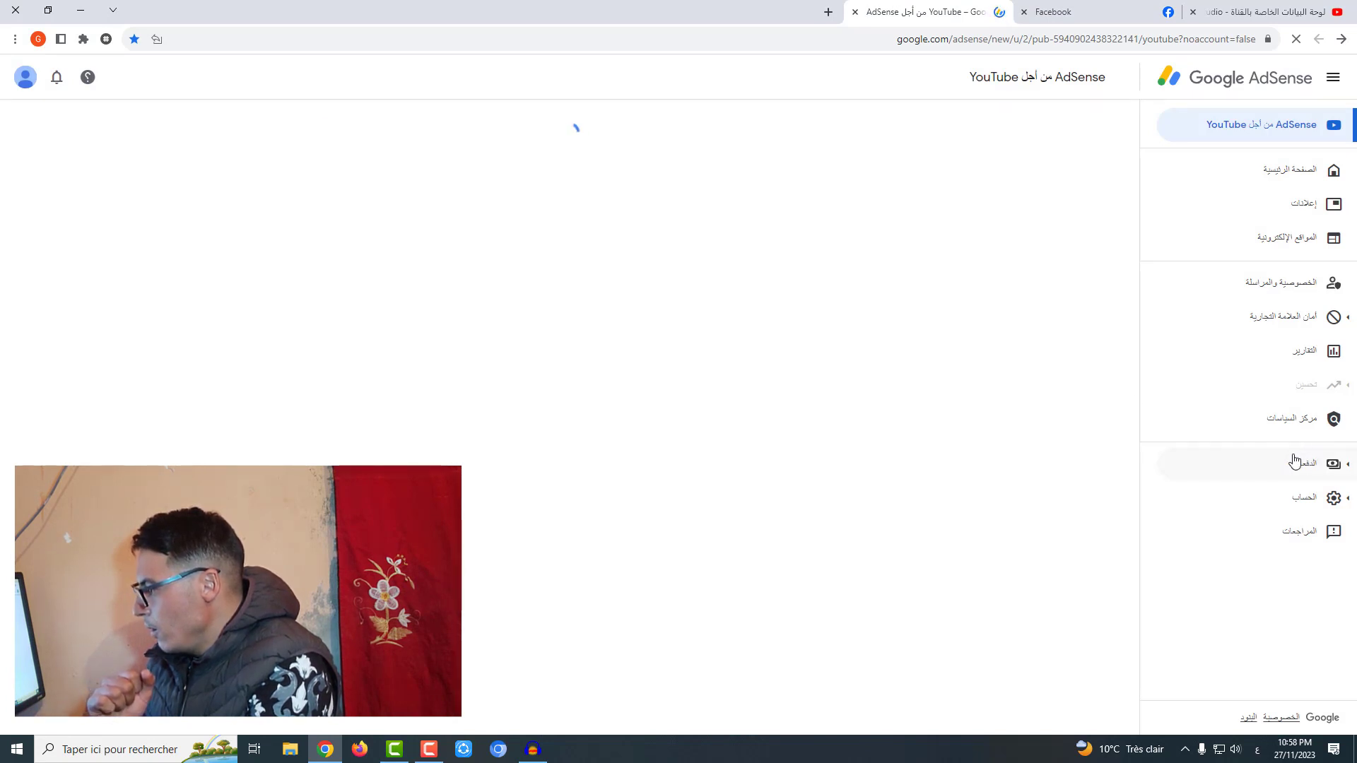
Step: Open the payment information page and select the YouTube (Algeria) payments account
click(1263, 463)
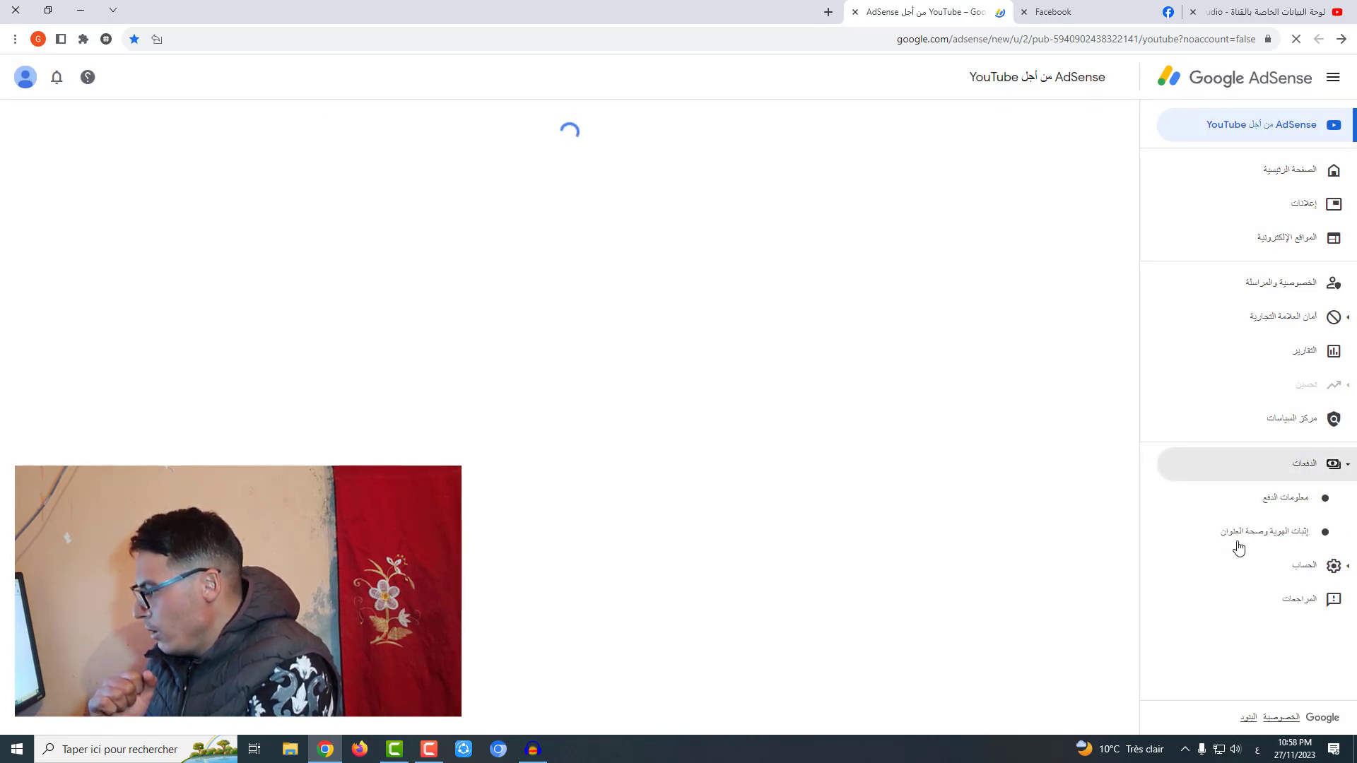
click(1278, 498)
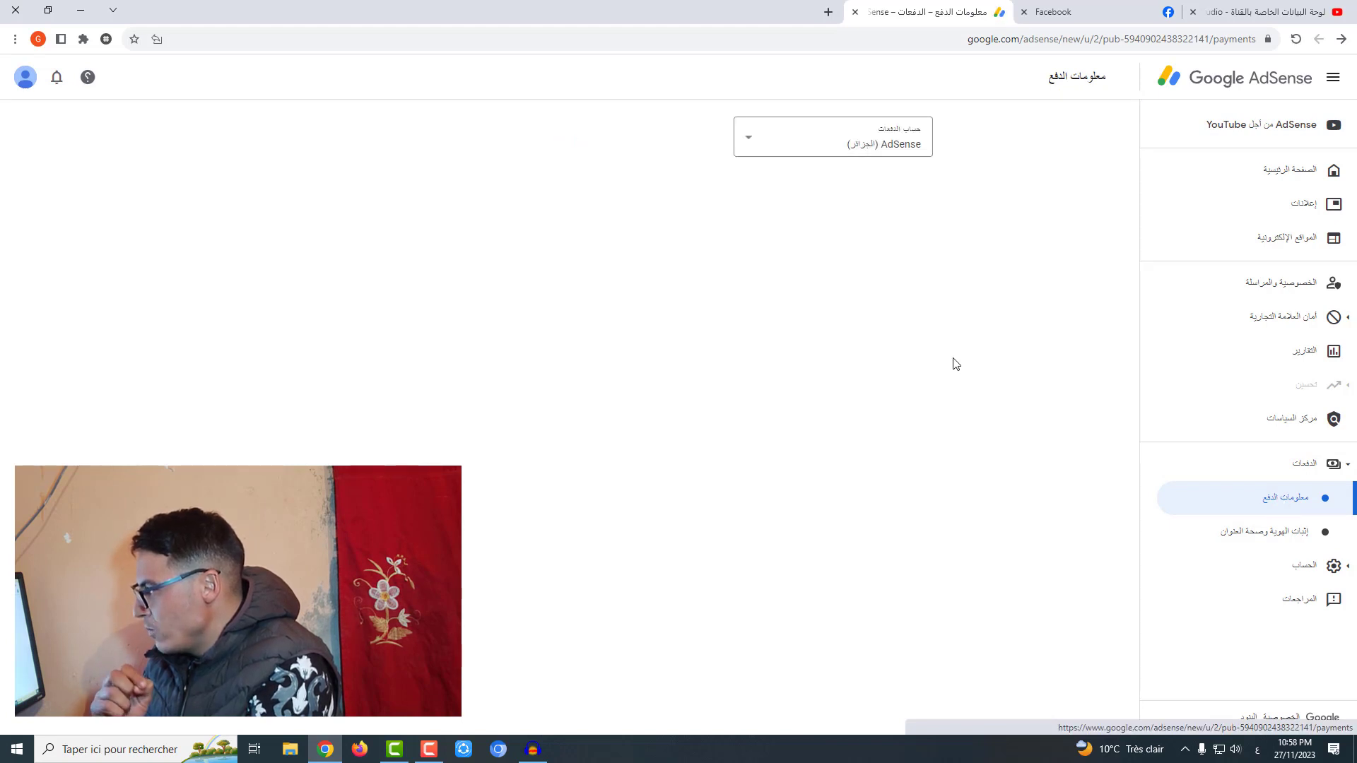
click(832, 153)
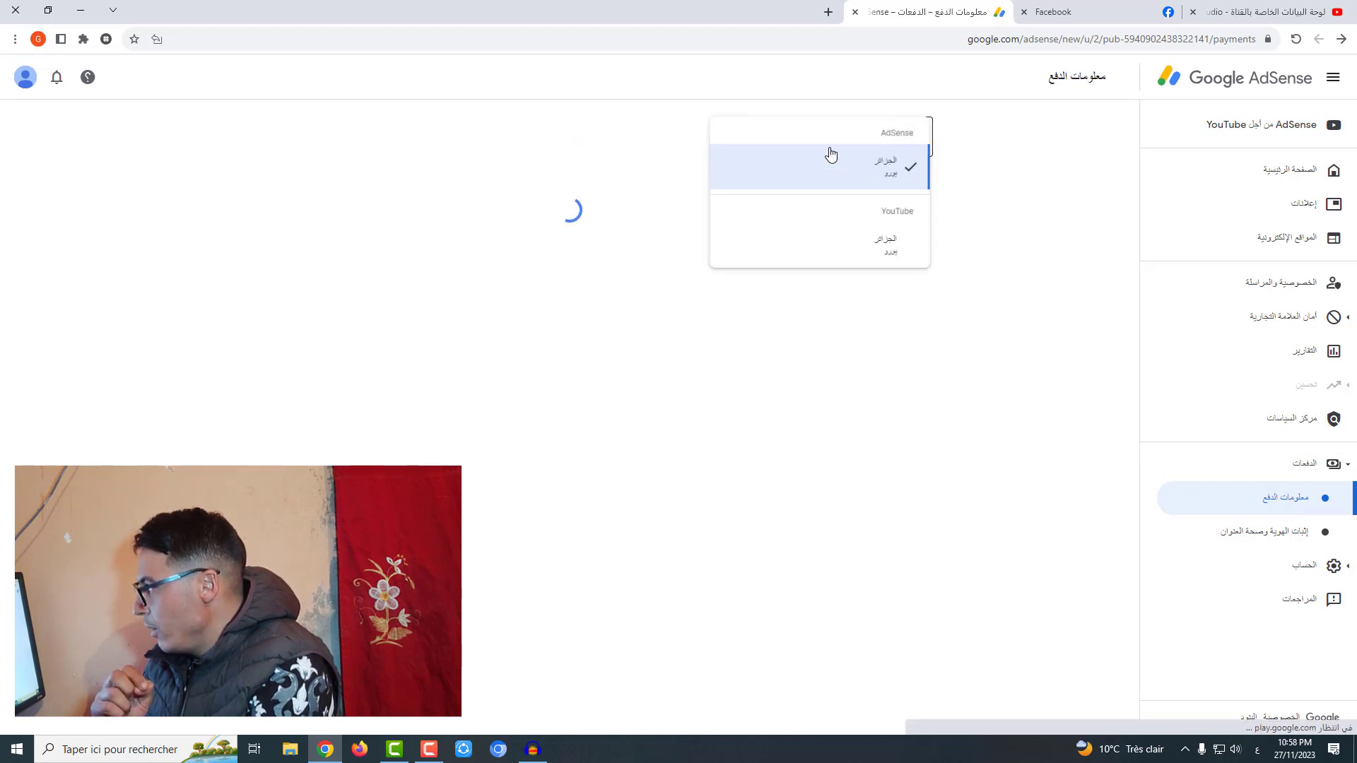
click(869, 244)
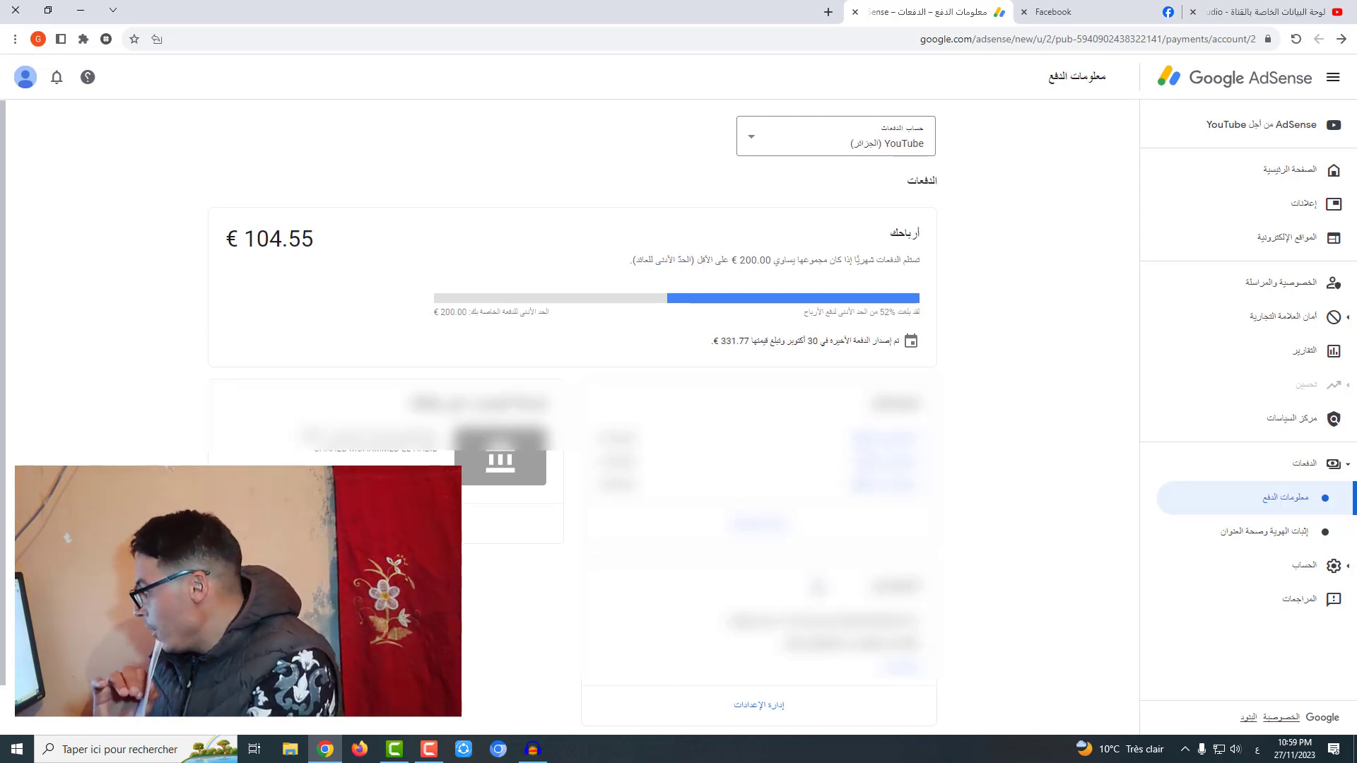
Step: Open the payments account's settings and start editing the address in the payments profile
scroll(573, 417, down, 1)
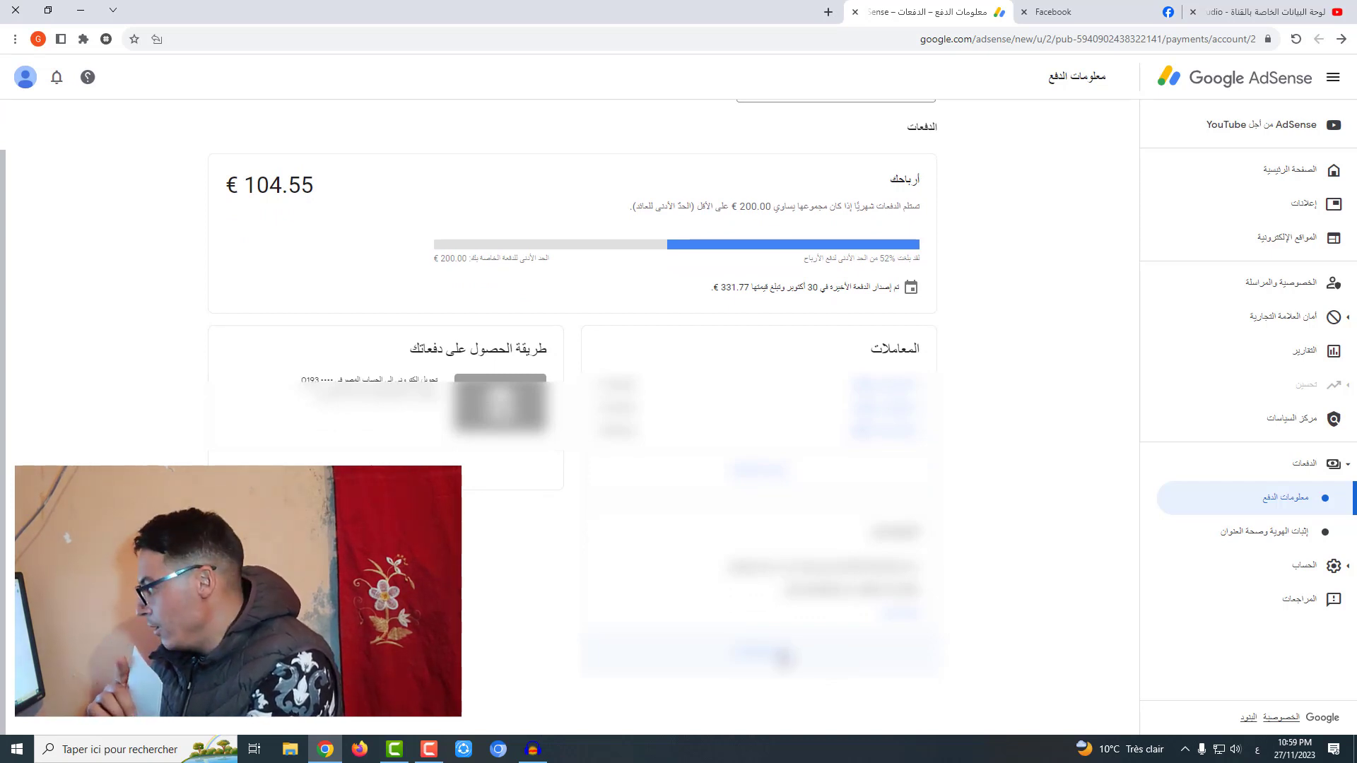
click(753, 656)
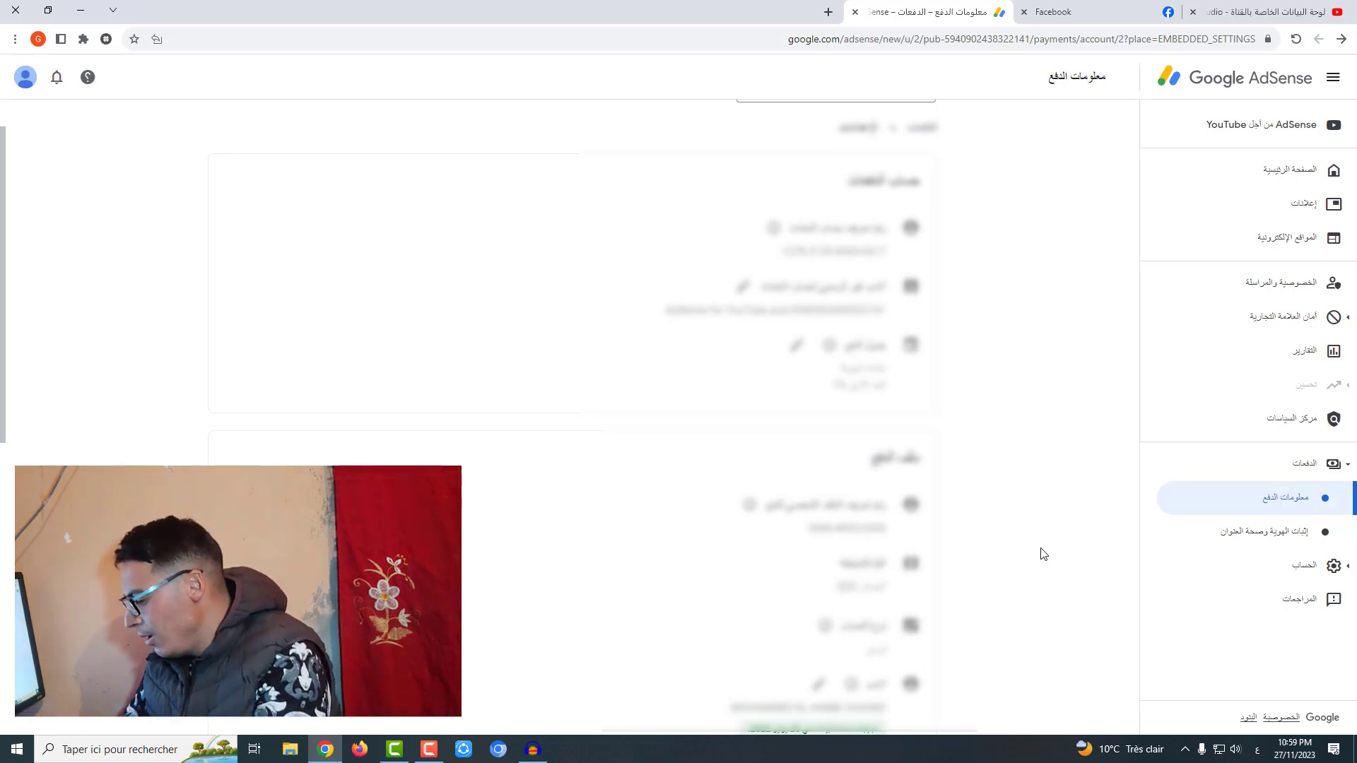
scroll(1034, 550, down, 3)
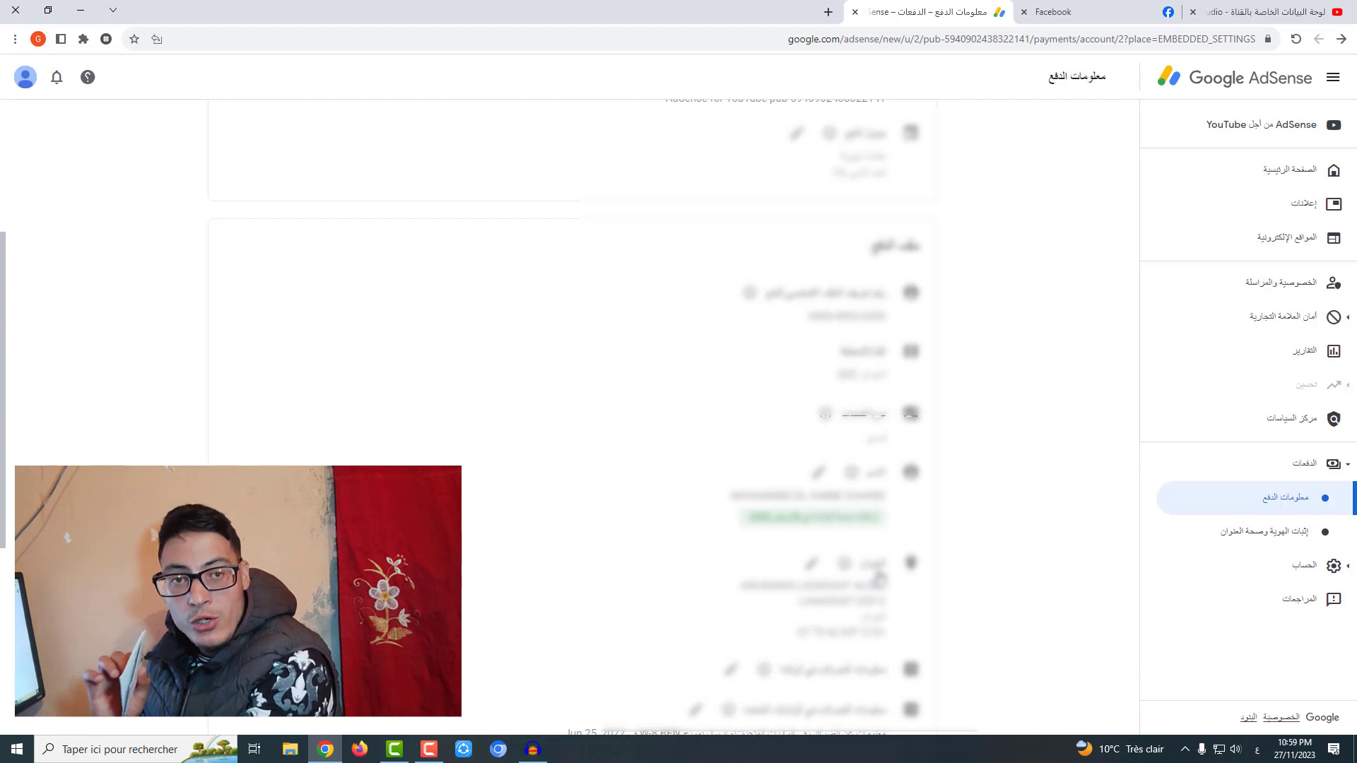
click(814, 566)
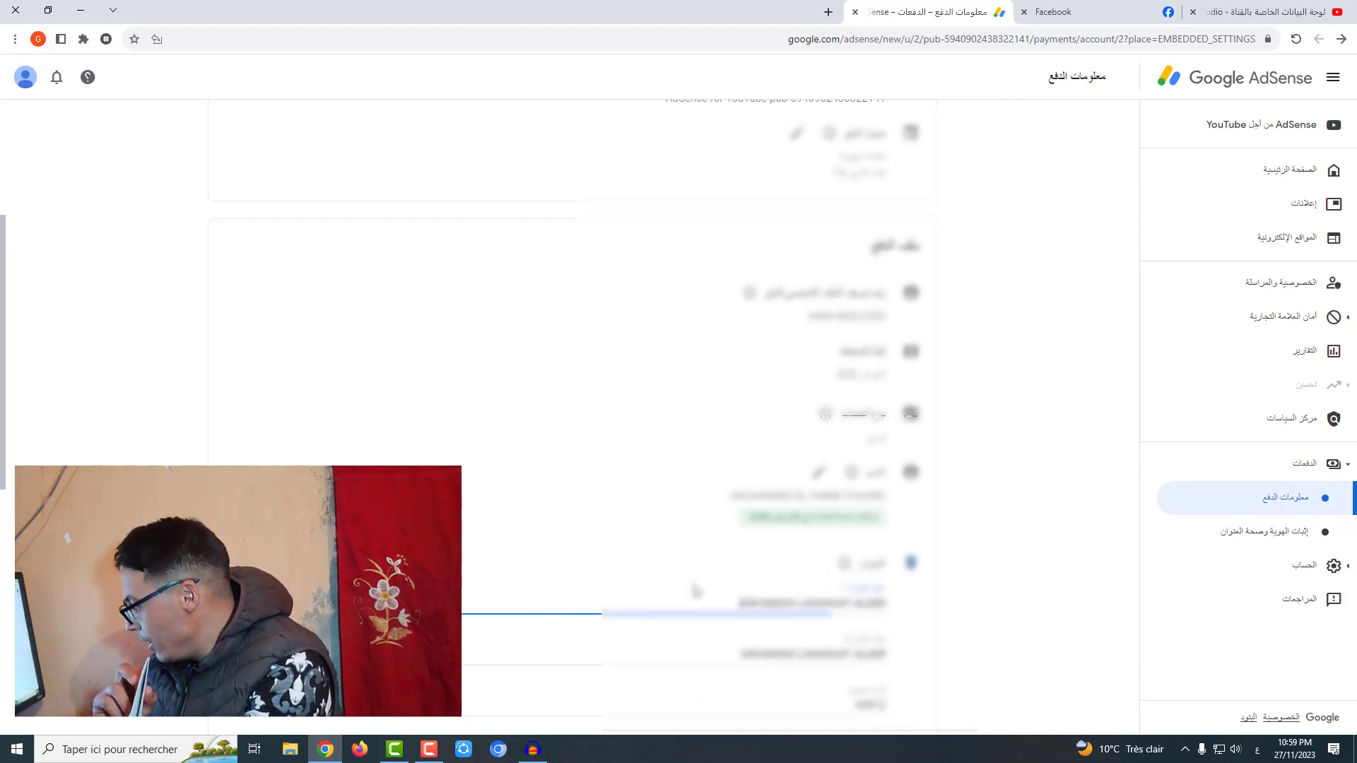
scroll(989, 566, down, 1)
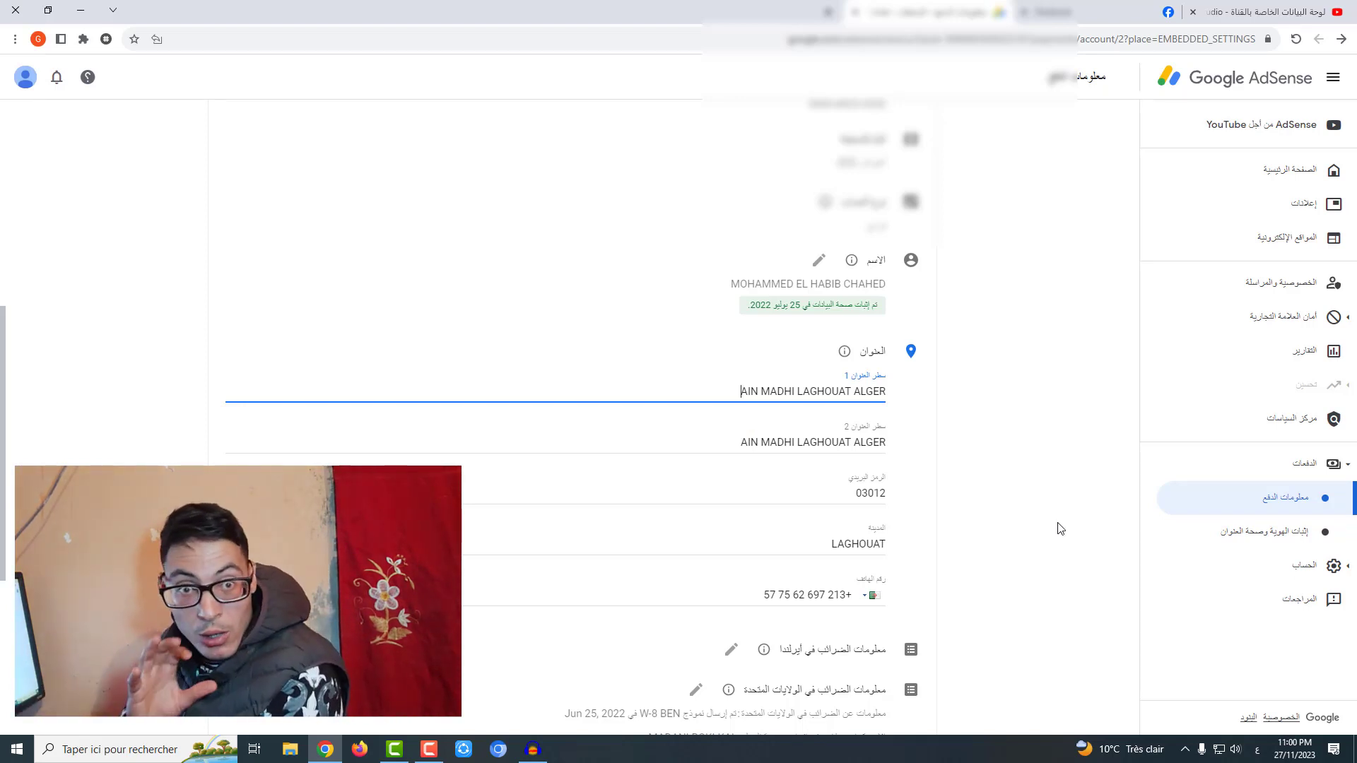
Step: Search Google in Arabic, in a new tab, for the postal code of the town given in the profile address
click(829, 13)
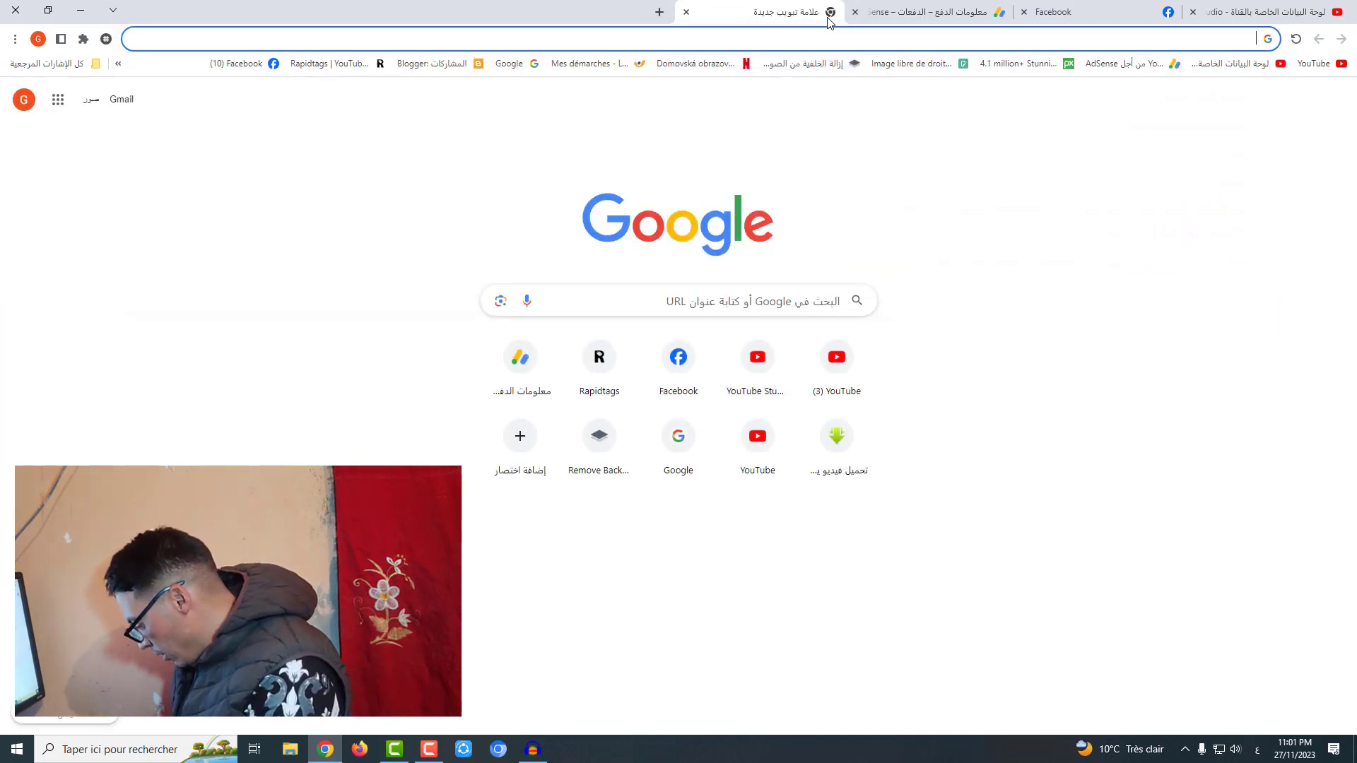
text(رمز)
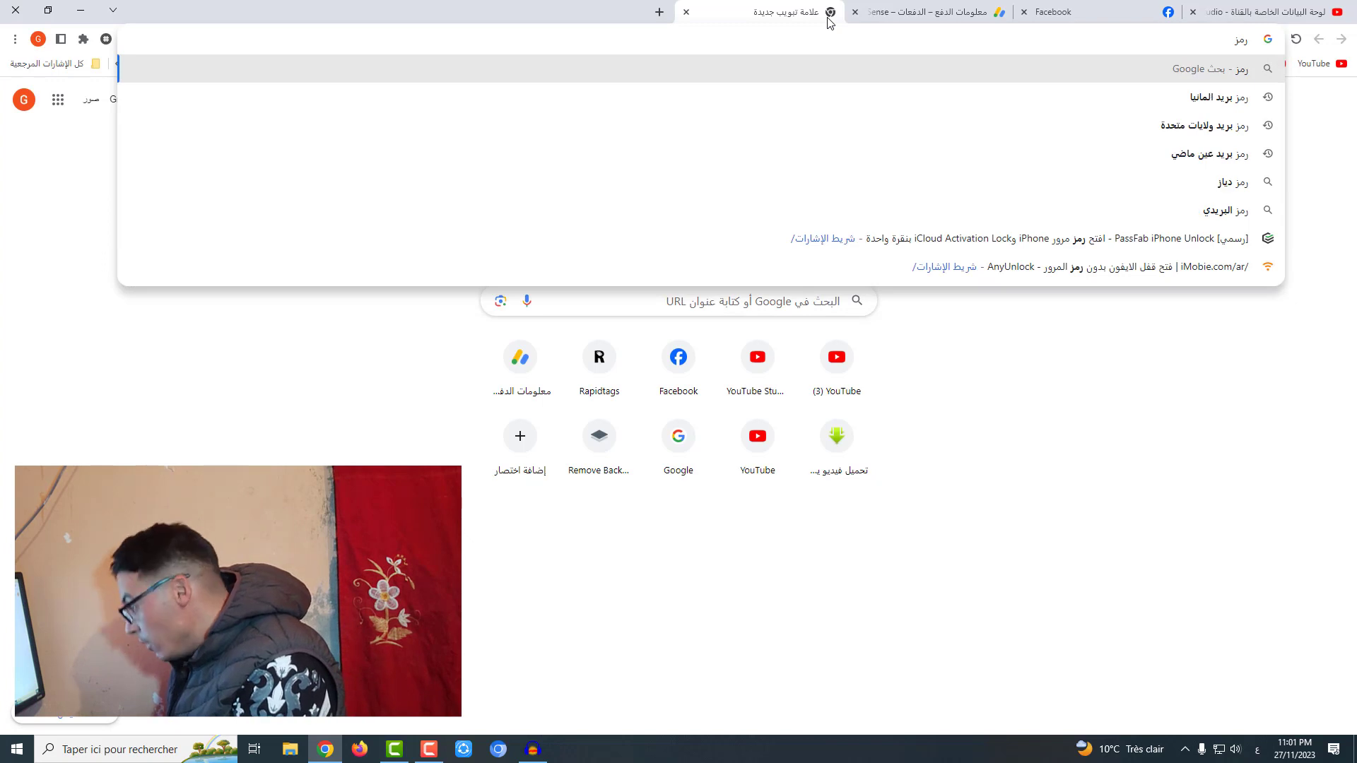
text( بريد)
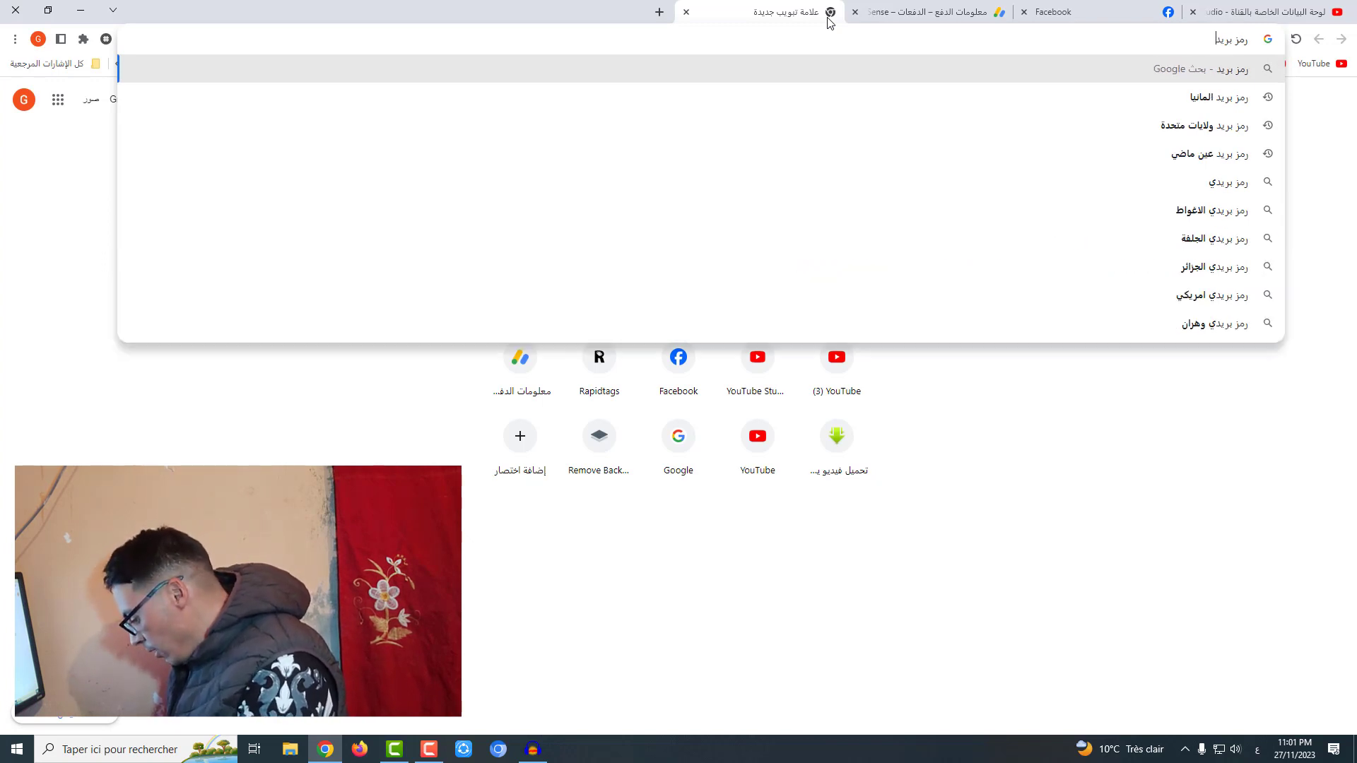
text( عي)
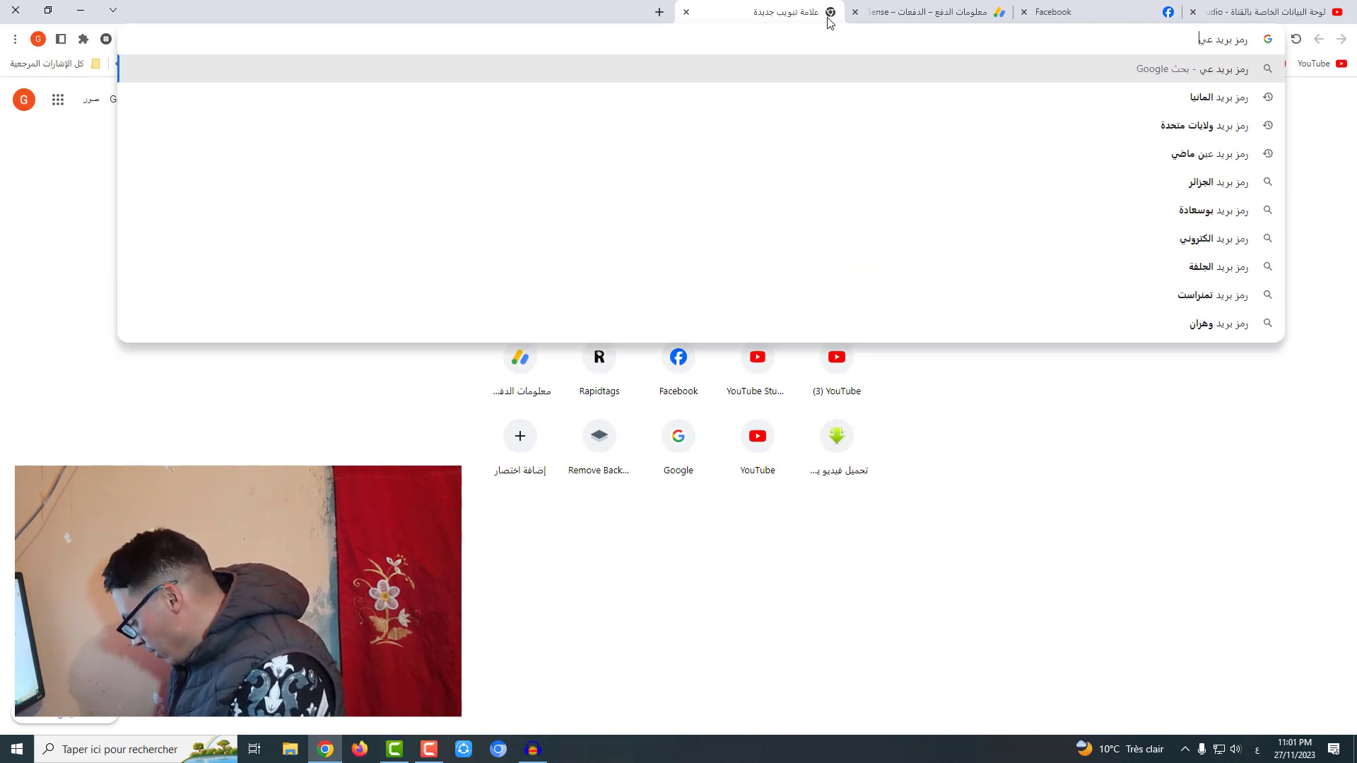
key(BackSpace)
key(BackSpace)
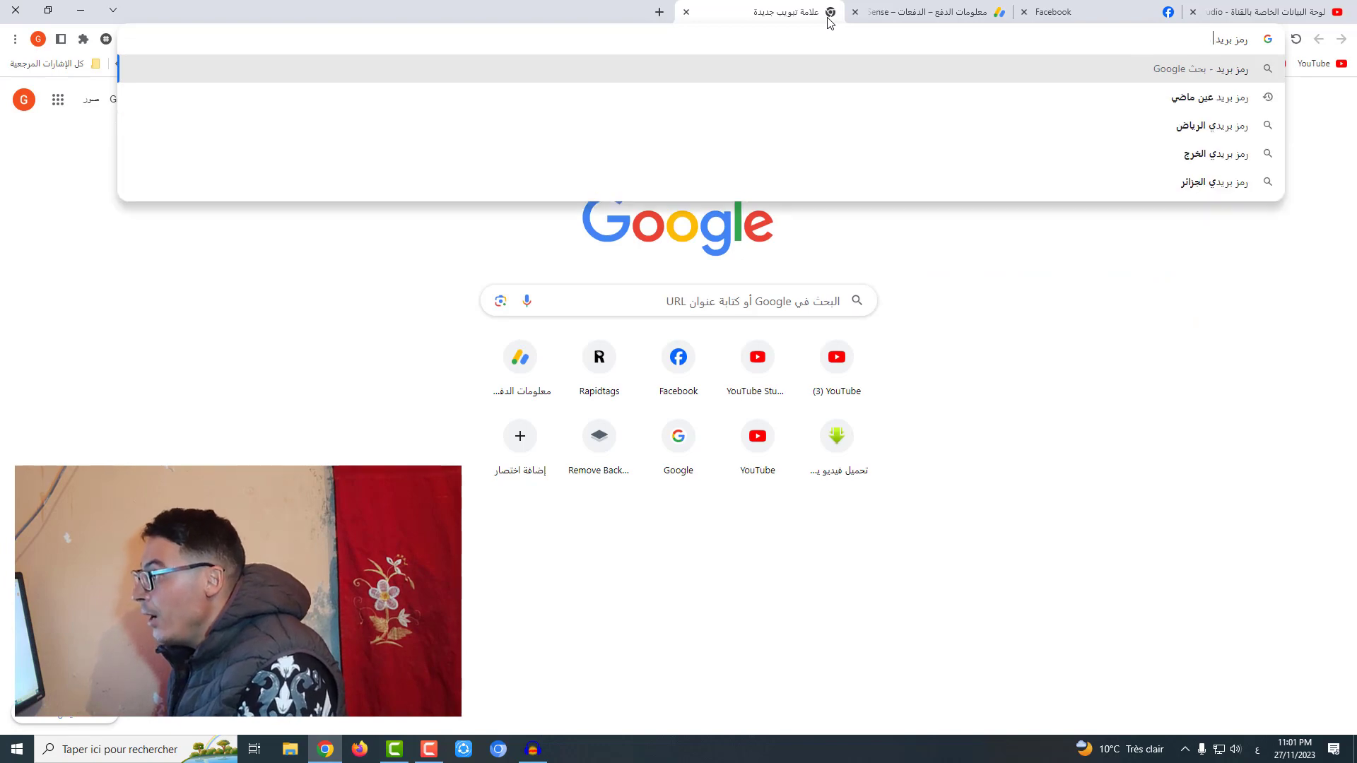
text(عين)
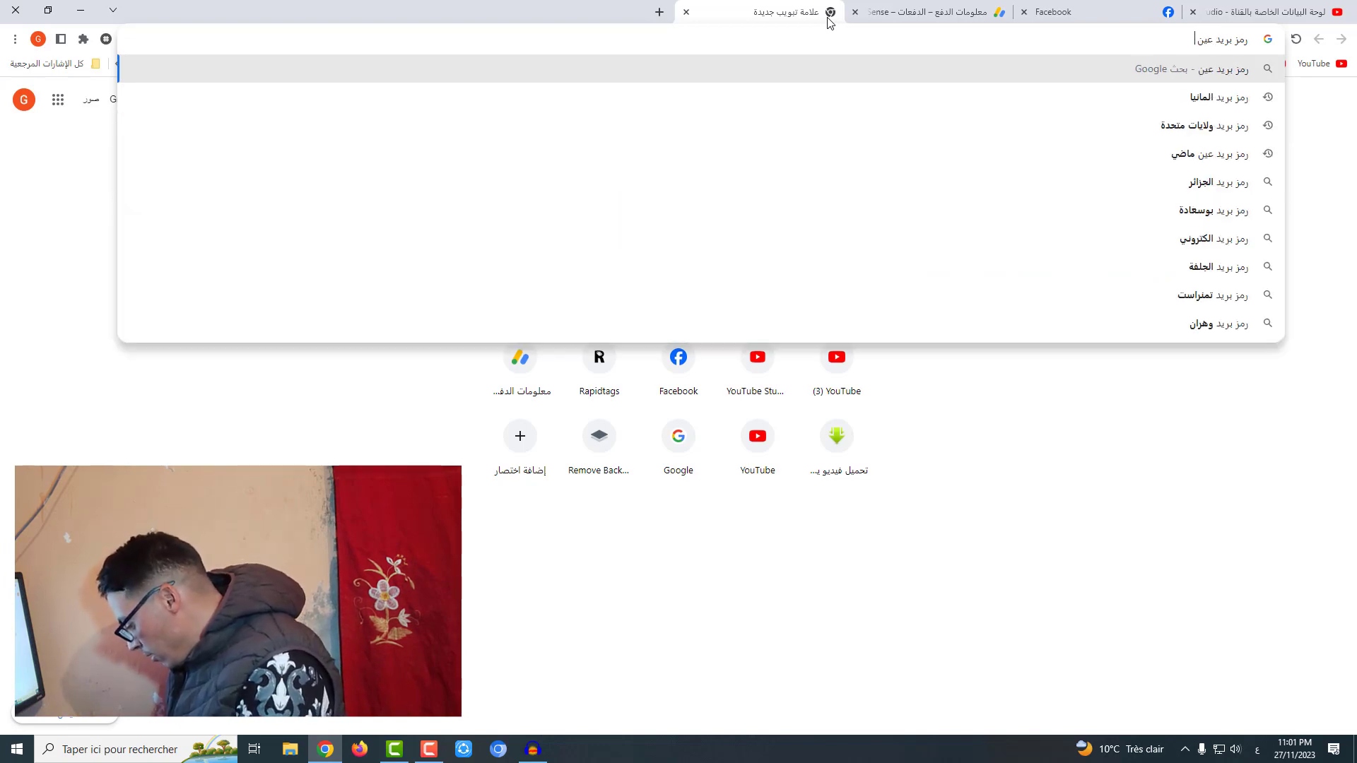
text( ماضي)
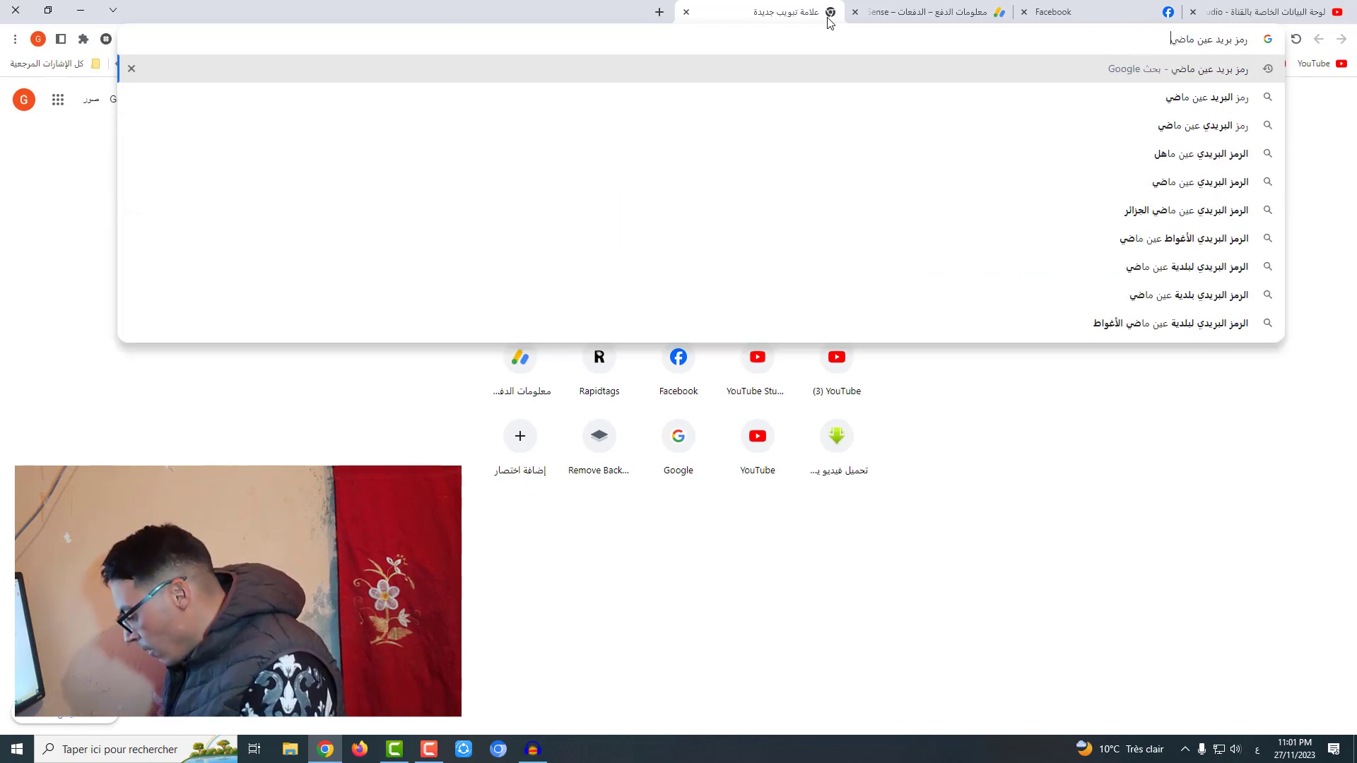
key(Return)
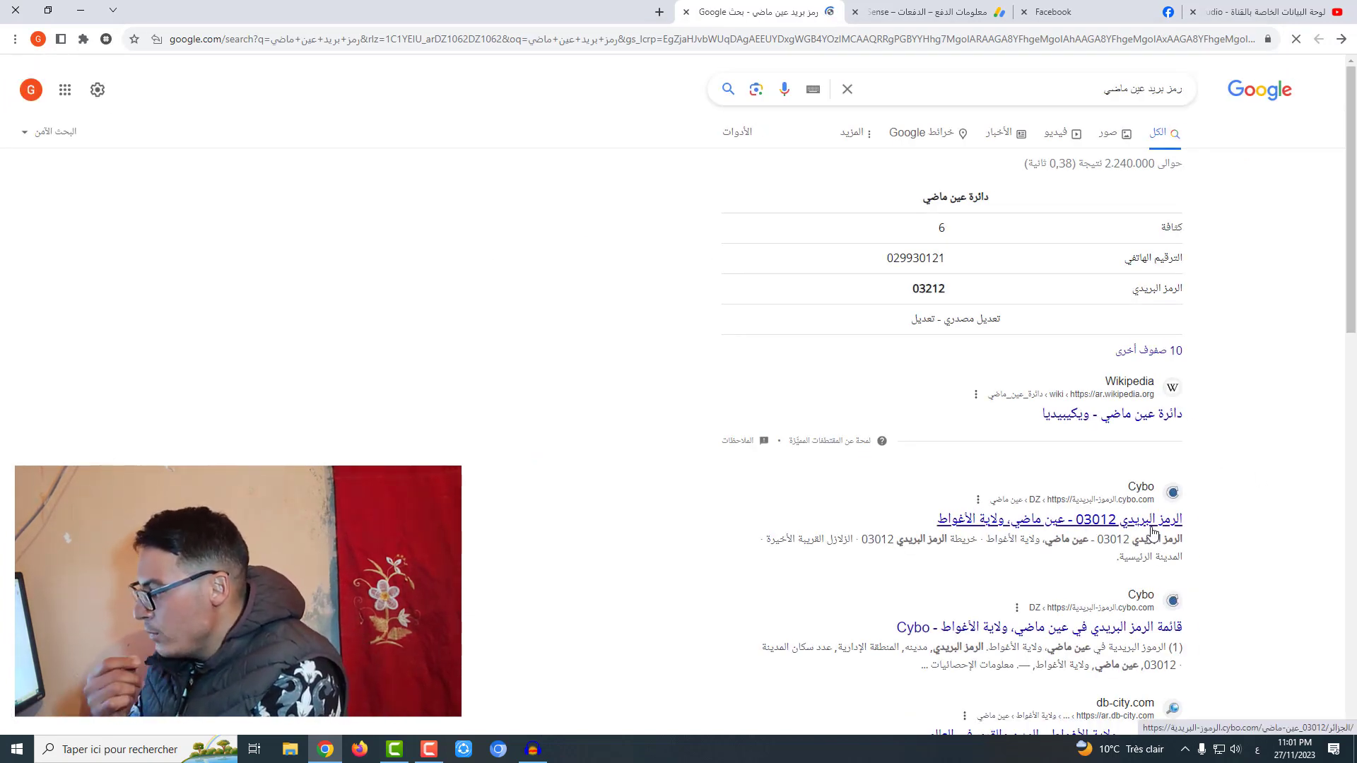
click(970, 528)
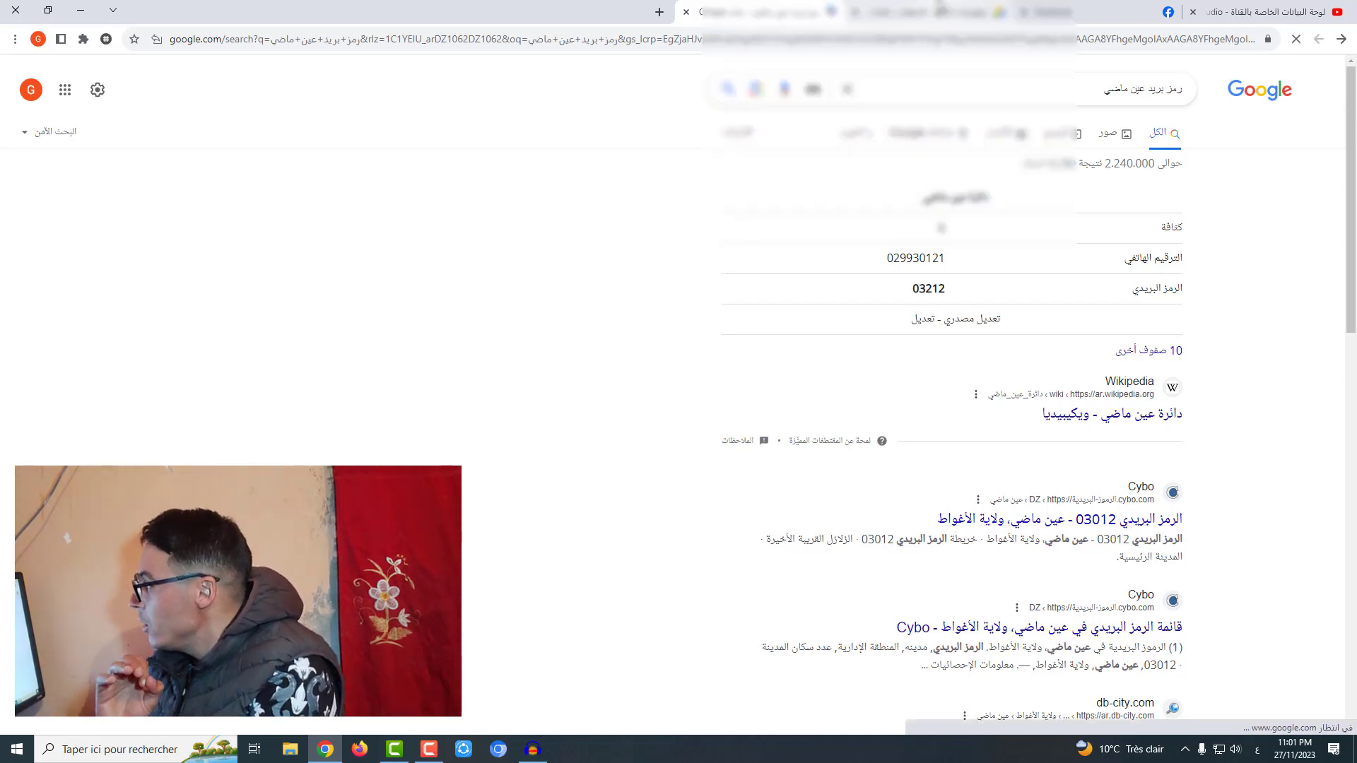
Step: Return to the AdSense payment settings and review the postal code, city and phone number fields of the address
key(ctrl+shift+Tab)
drag(854, 493, 907, 512)
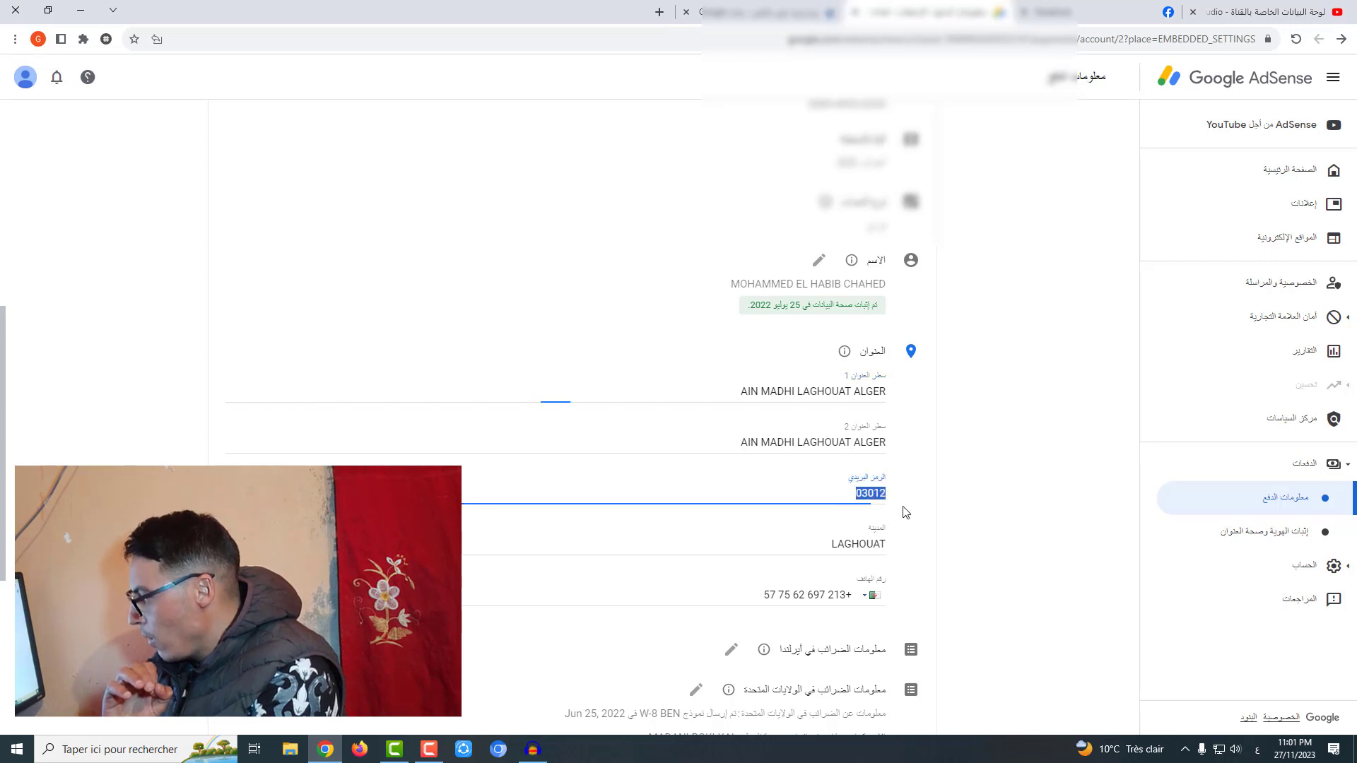
click(906, 514)
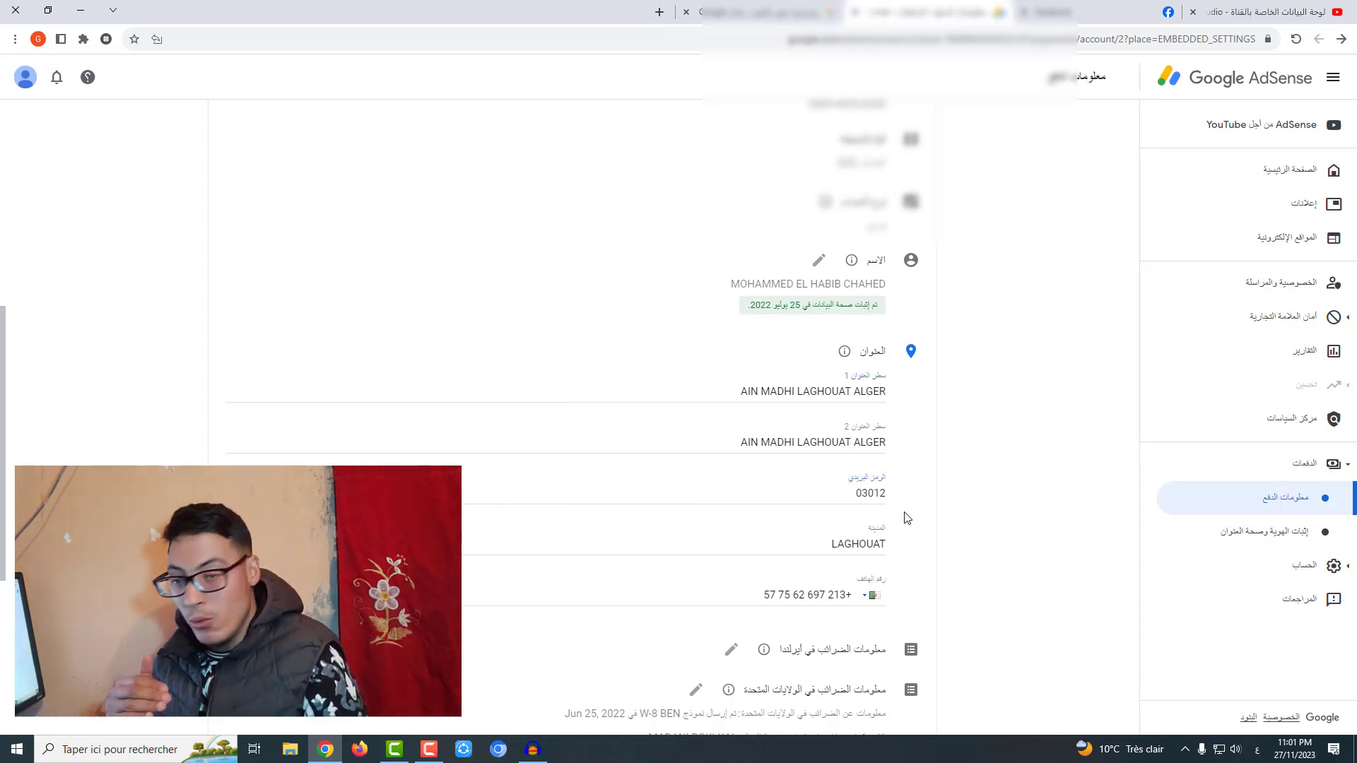
double_click(868, 544)
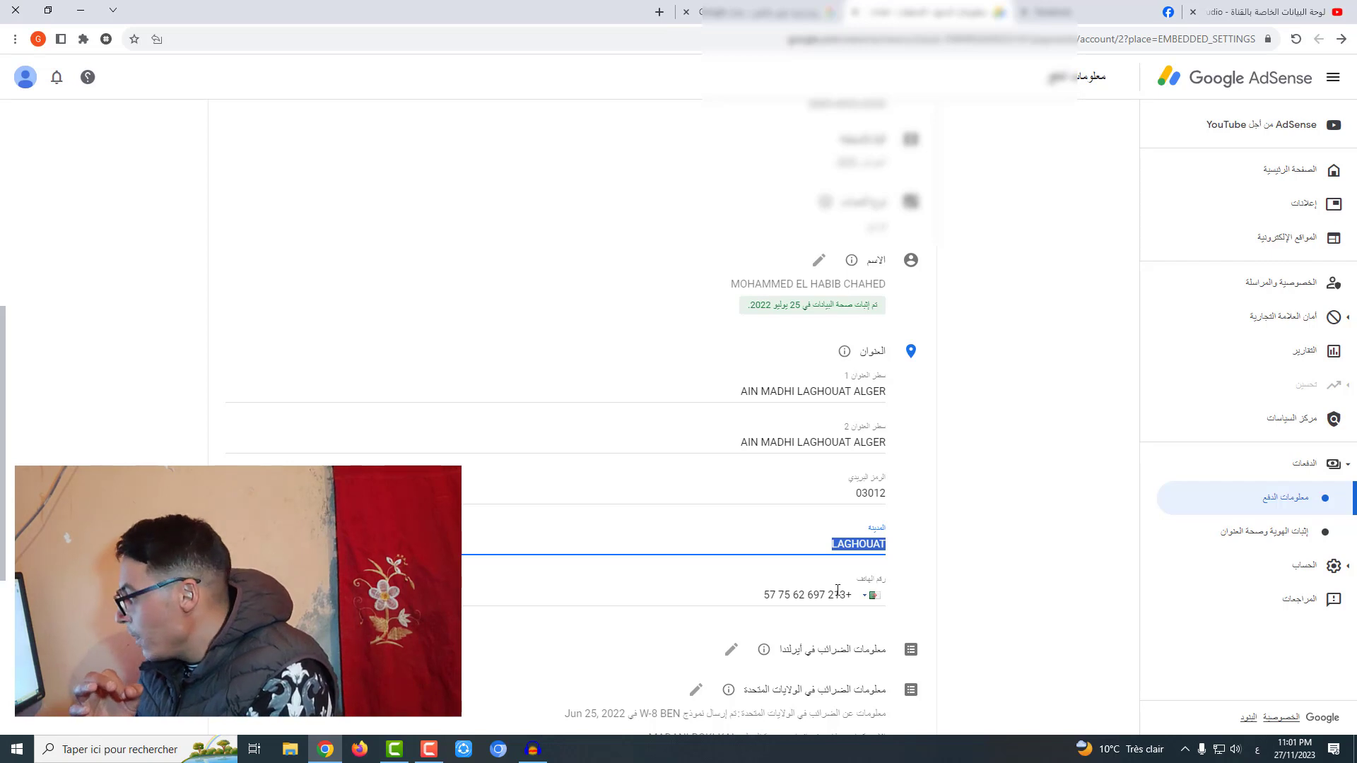
double_click(783, 595)
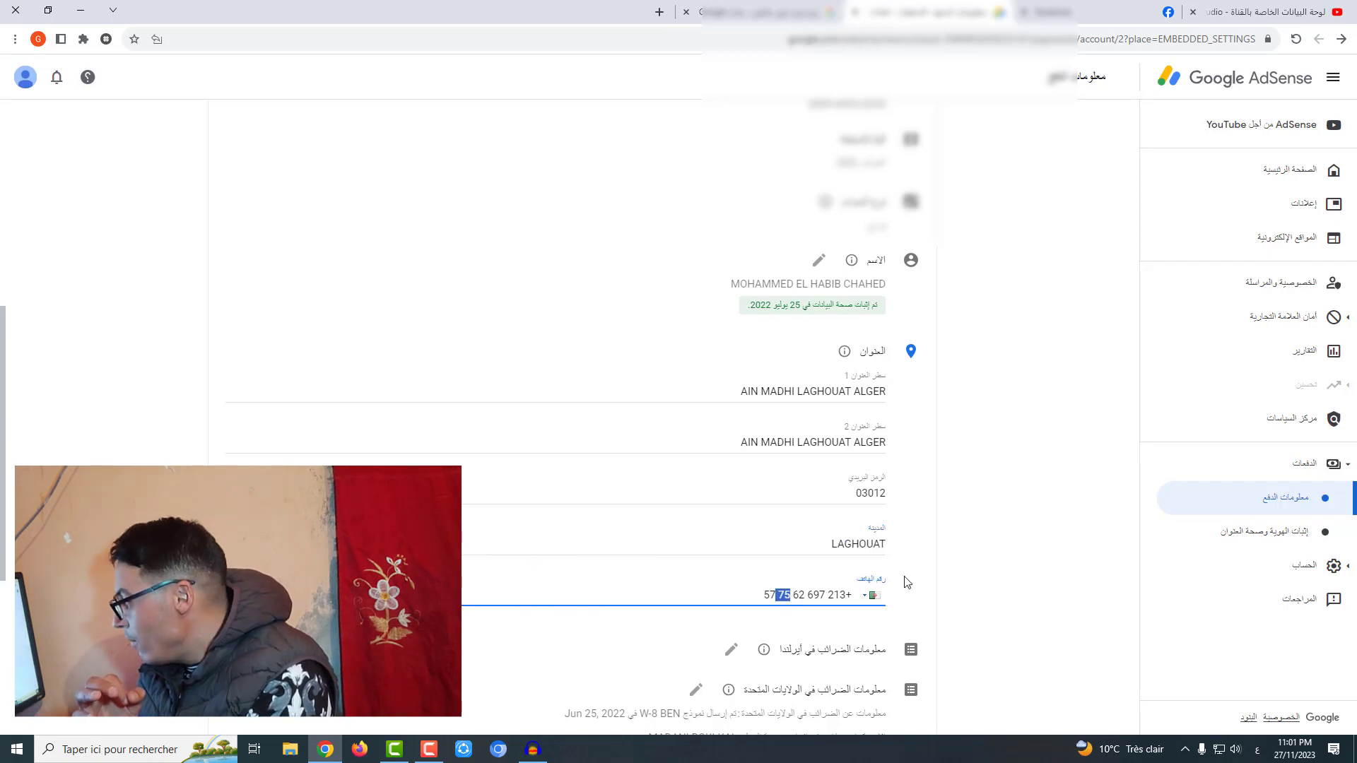
triple_click(784, 597)
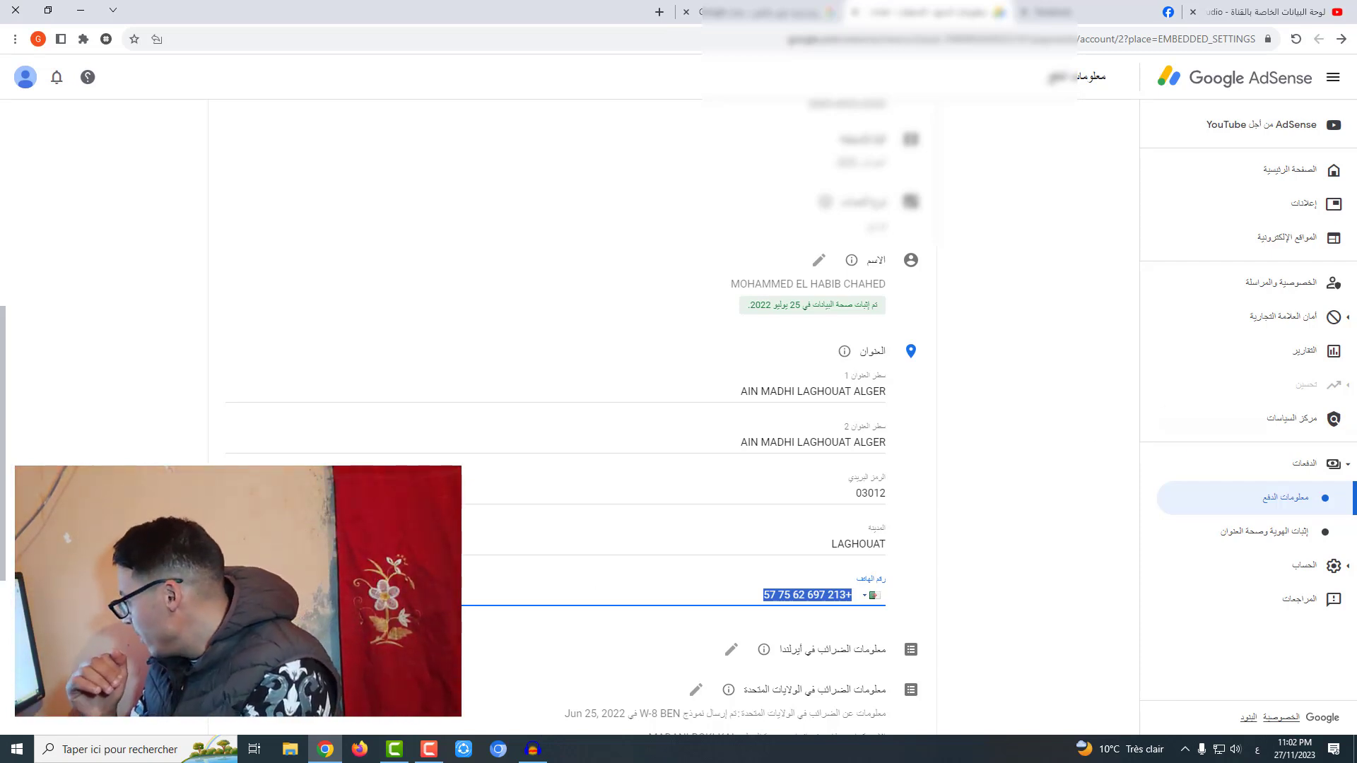
scroll(531, 587, down, 2)
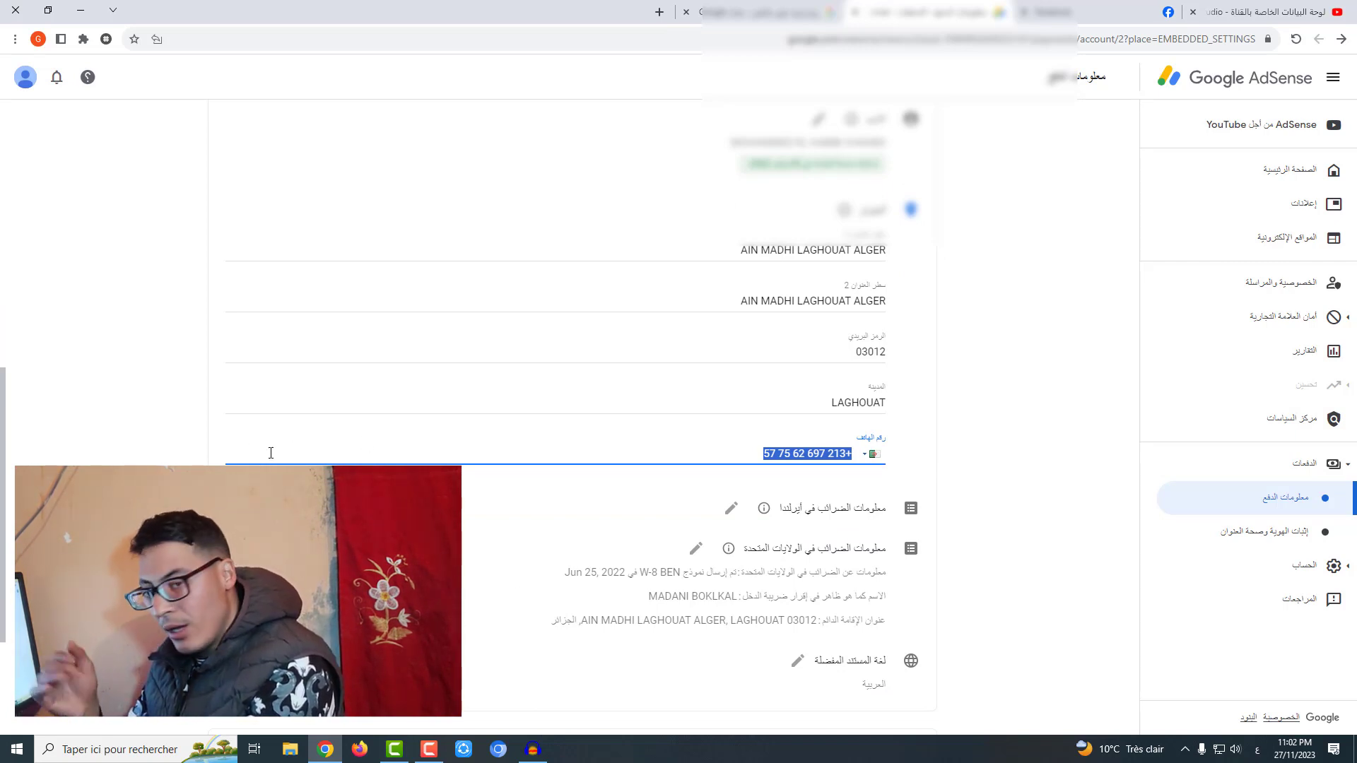
scroll(285, 462, up, 3)
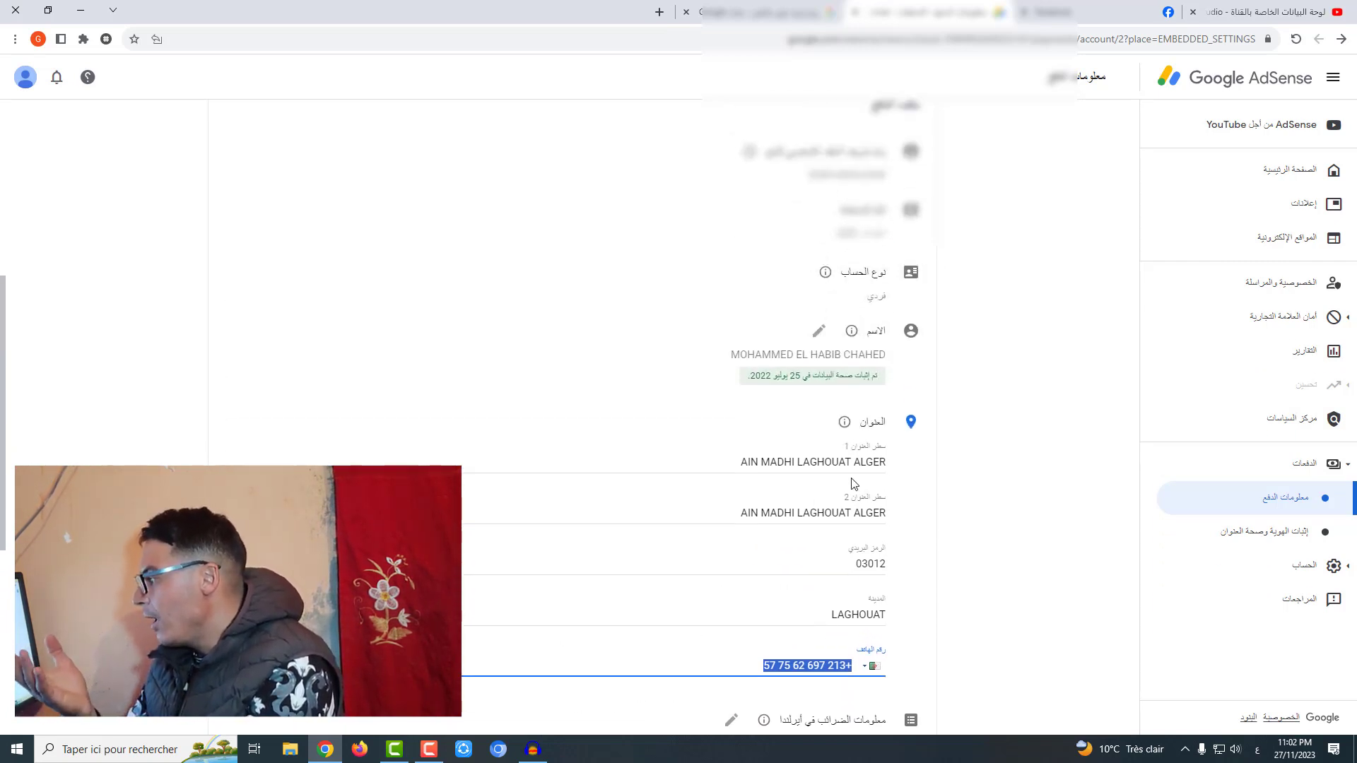